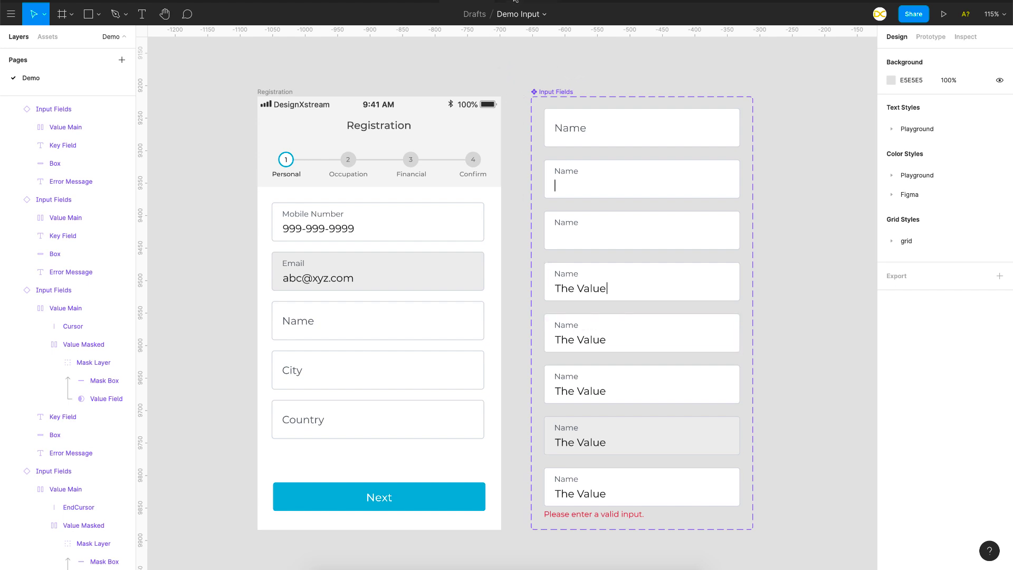
Launch the Registration prototype in presentation view, showing the Personal step's fields and Next button.
key("super+alt+Return")
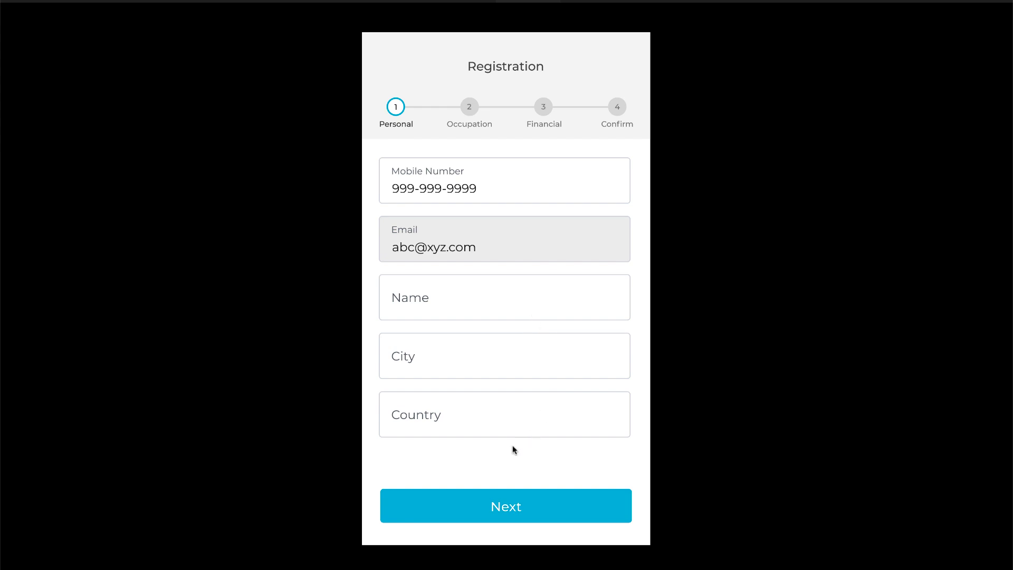
Enter a name in the prototype's Name field, then fill in the City and Country fields.
left_click(472, 301)
type("Design Xstream")
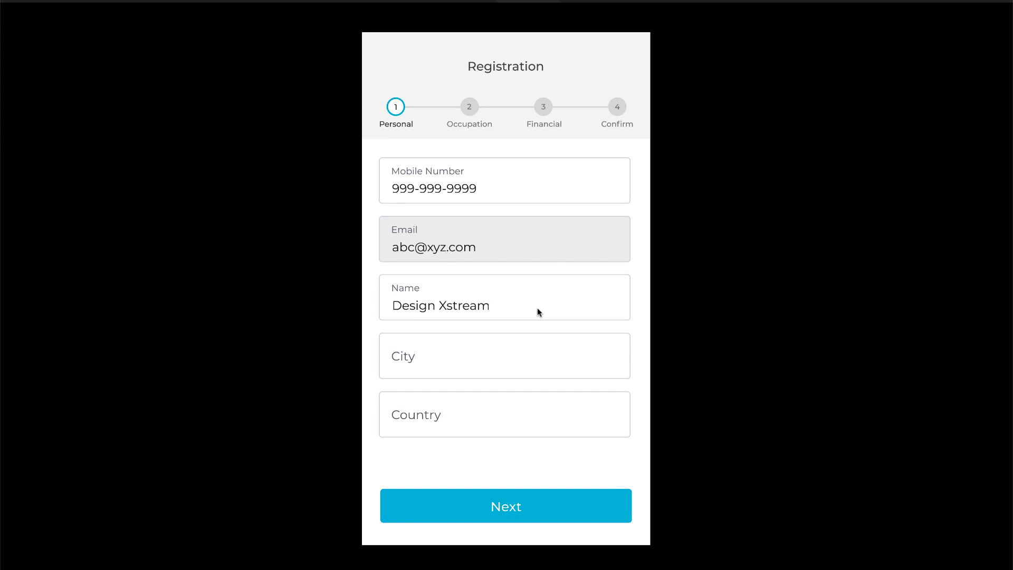
left_click(553, 424)
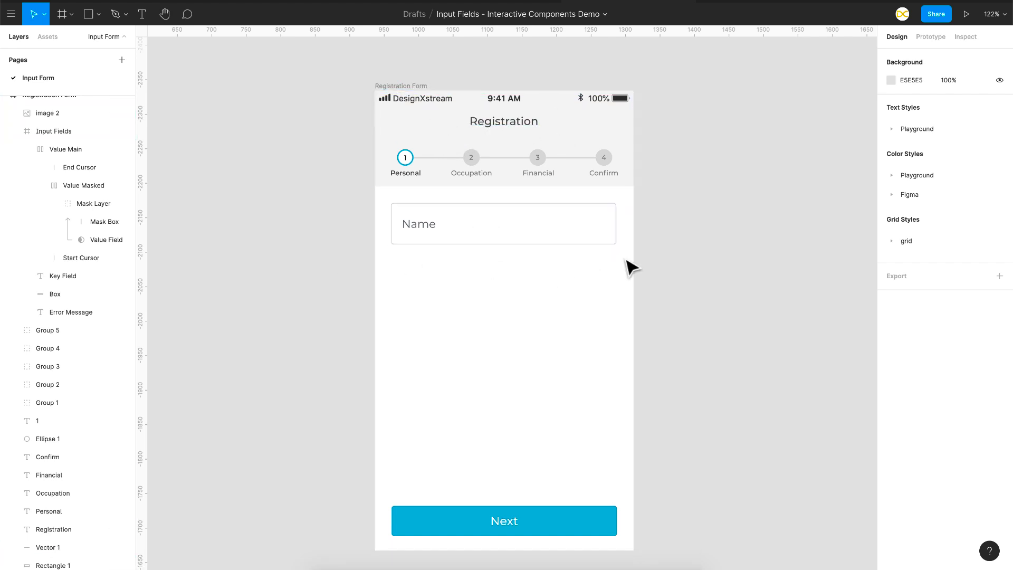
Drag the Name input field out of the Registration Form and zoom in on it.
left_click_drag(423, 237, 732, 165)
key("shift+2")
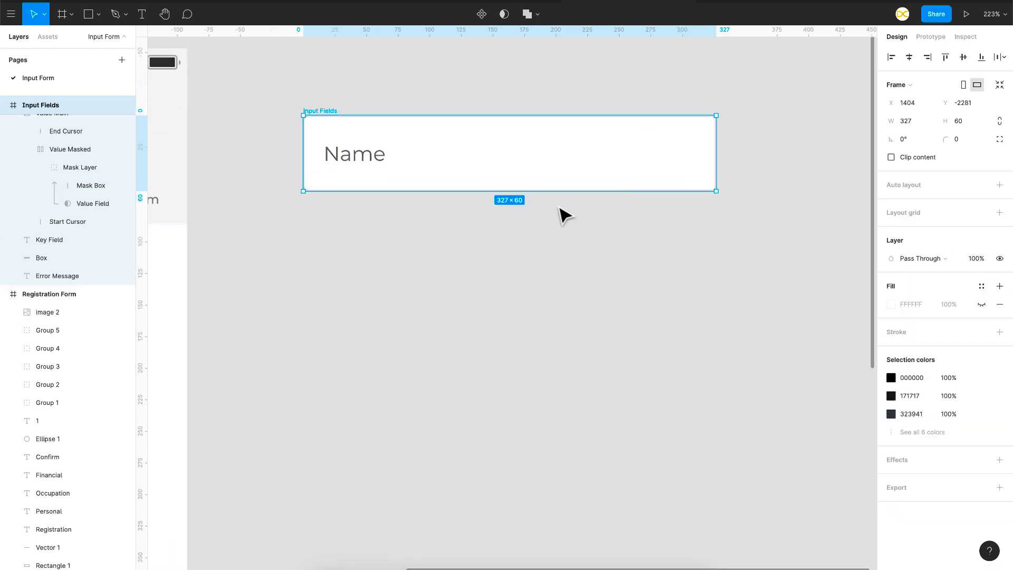
scroll(75, 177, "up", 1)
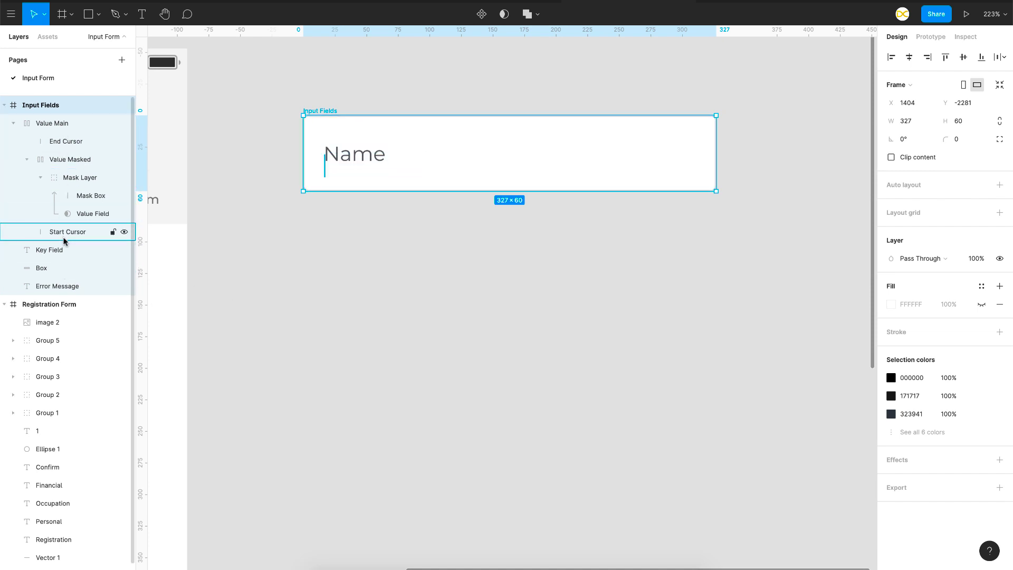
scroll(328, 226, "up", 3)
scroll(329, 222, "up", 5)
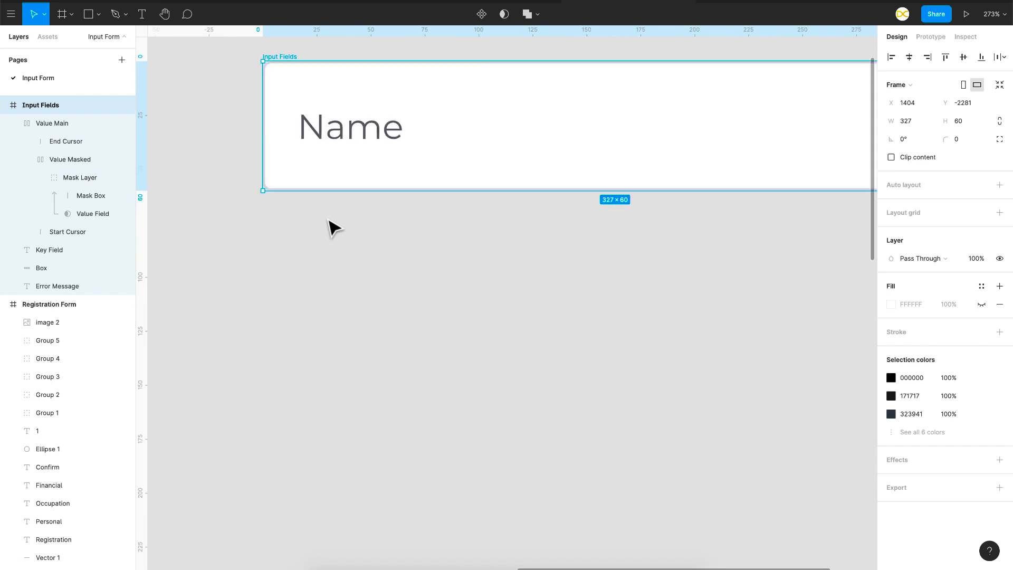
scroll(334, 228, "down", 2)
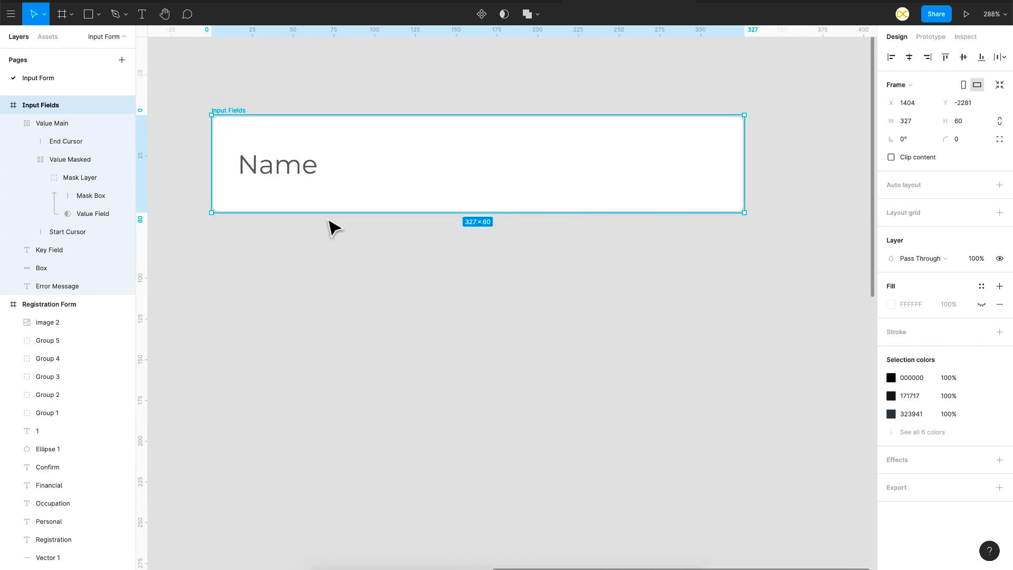
Inspect Value Main, its End and Start Cursors, Value Masked, and the Mask Box, undoing a trial widen.
left_click(58, 123)
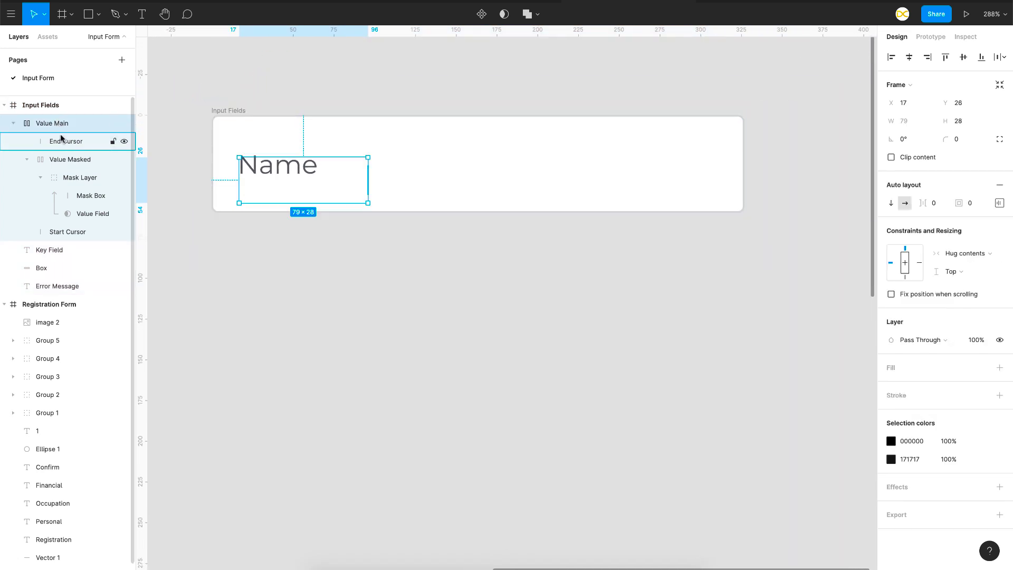
left_click(65, 144)
left_click(74, 236)
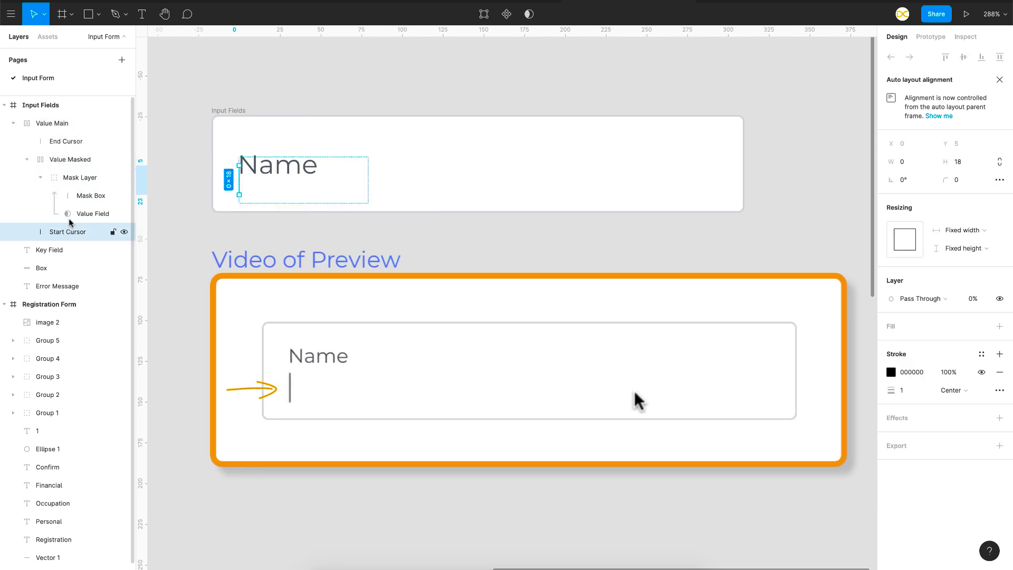
left_click(56, 160)
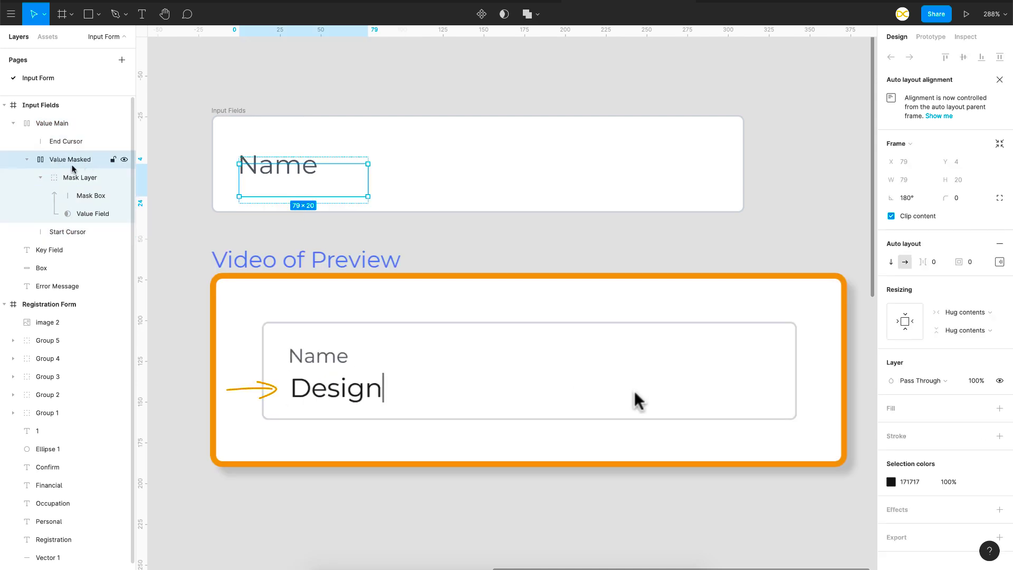
left_click(84, 196)
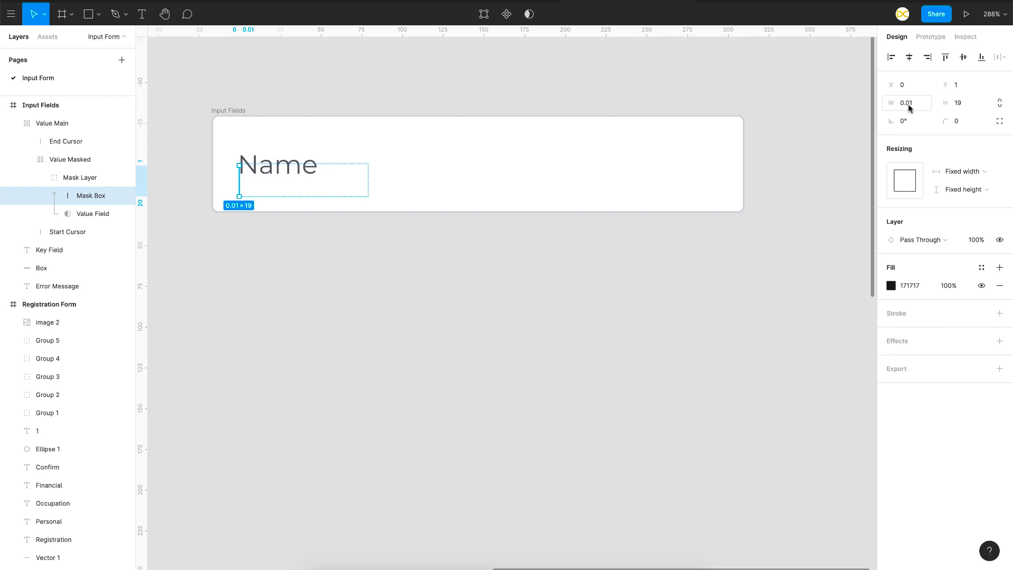
left_click_drag(239, 183, 373, 181)
key("ctrl+z")
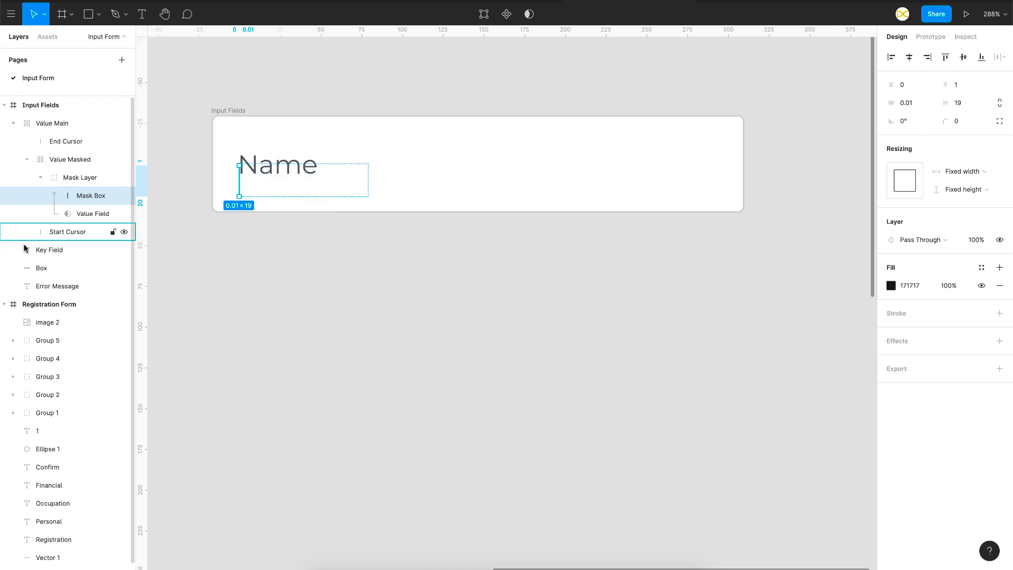
Inspect the Name label, background Box and red Error Message layers.
left_click(42, 252)
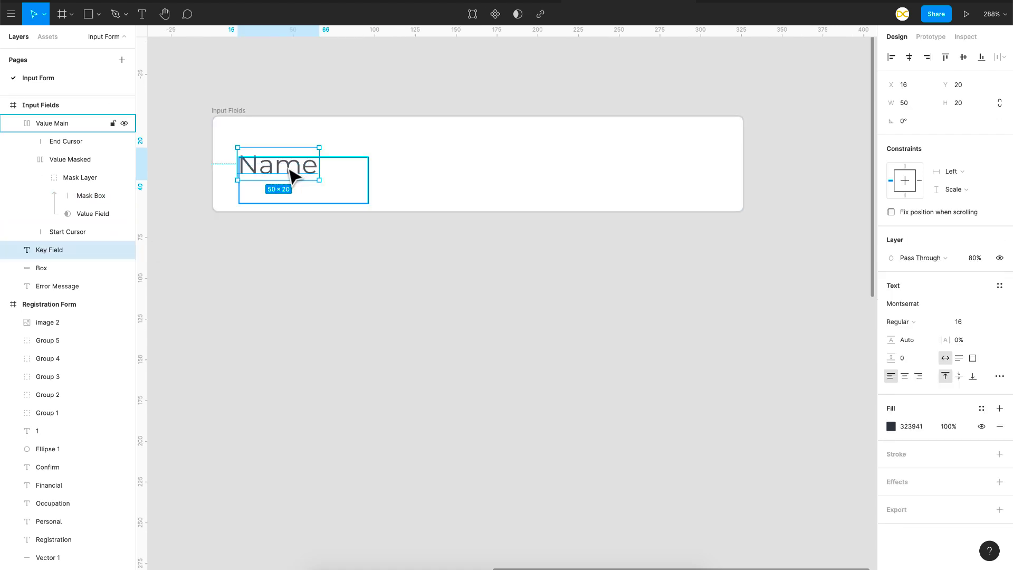
left_click(52, 271)
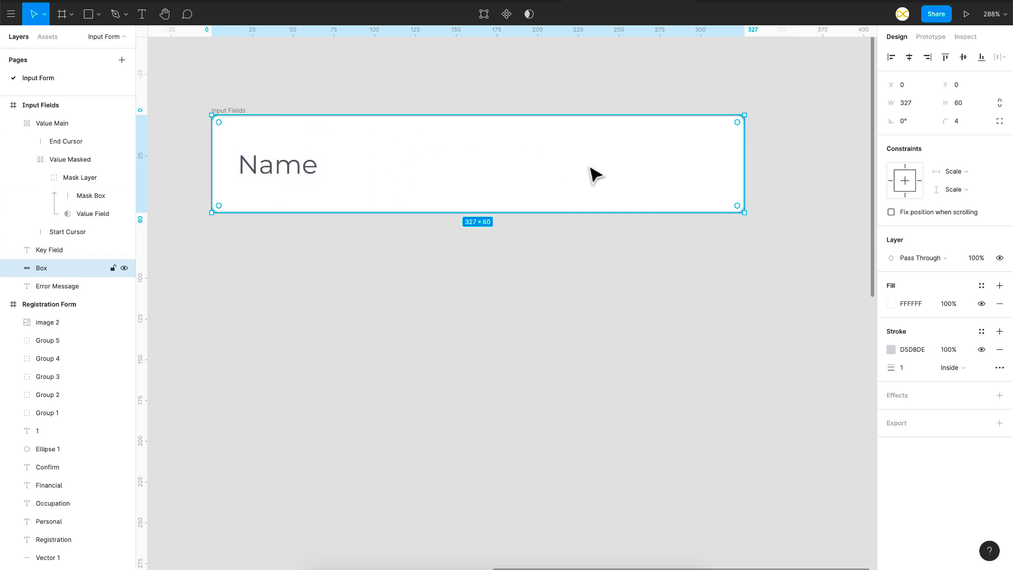
left_click(52, 287)
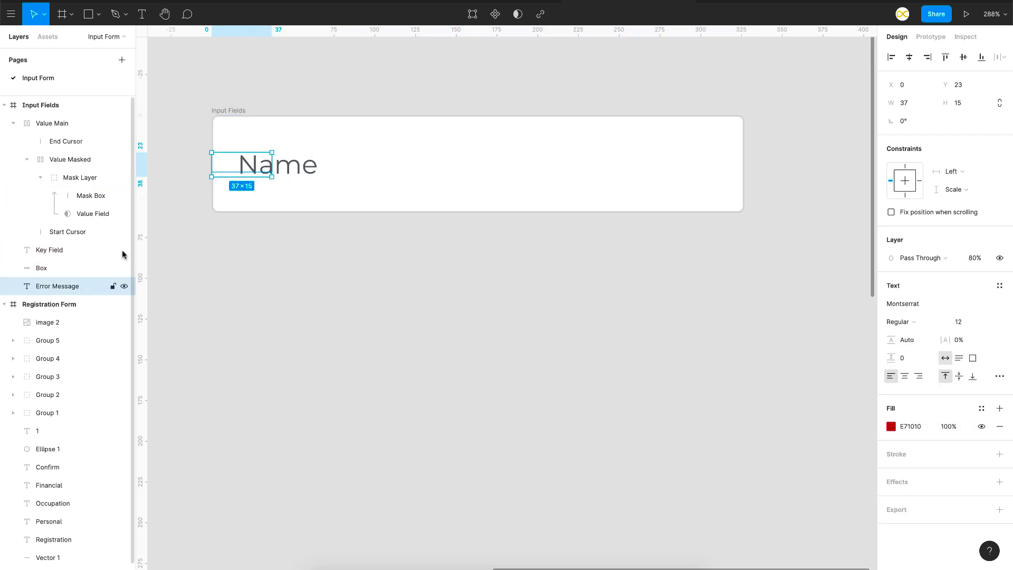
left_click_drag(232, 176, 230, 172)
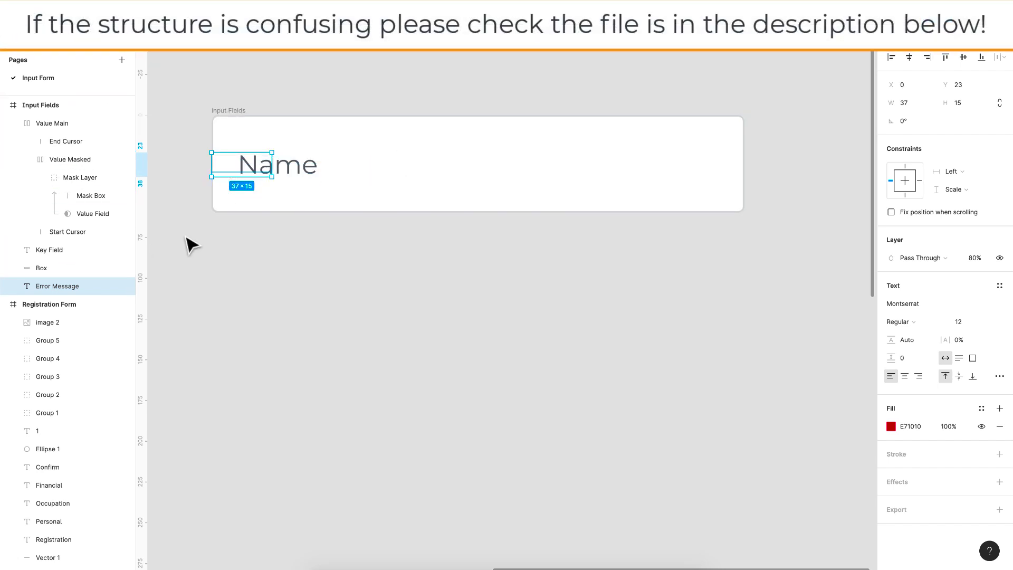
Create a component from the Input Fields frame and add Variant2 with the Variants + button.
left_click(271, 91)
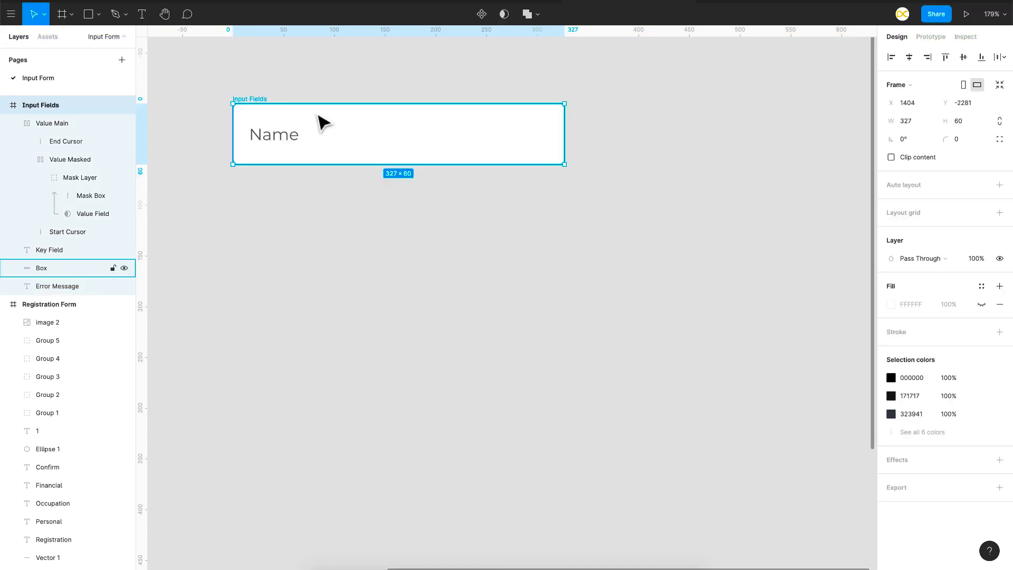
right_click(319, 116)
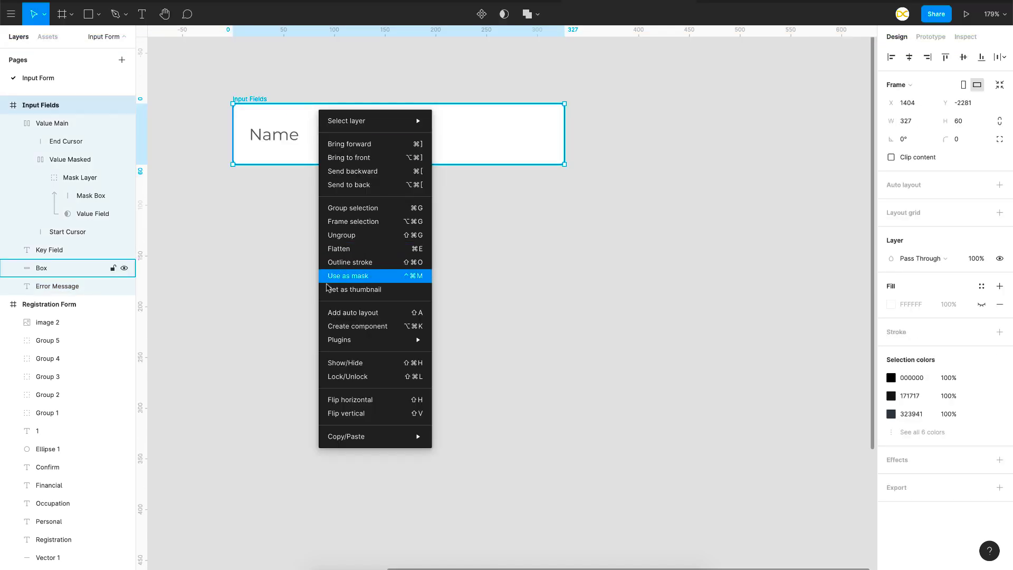
left_click(333, 325)
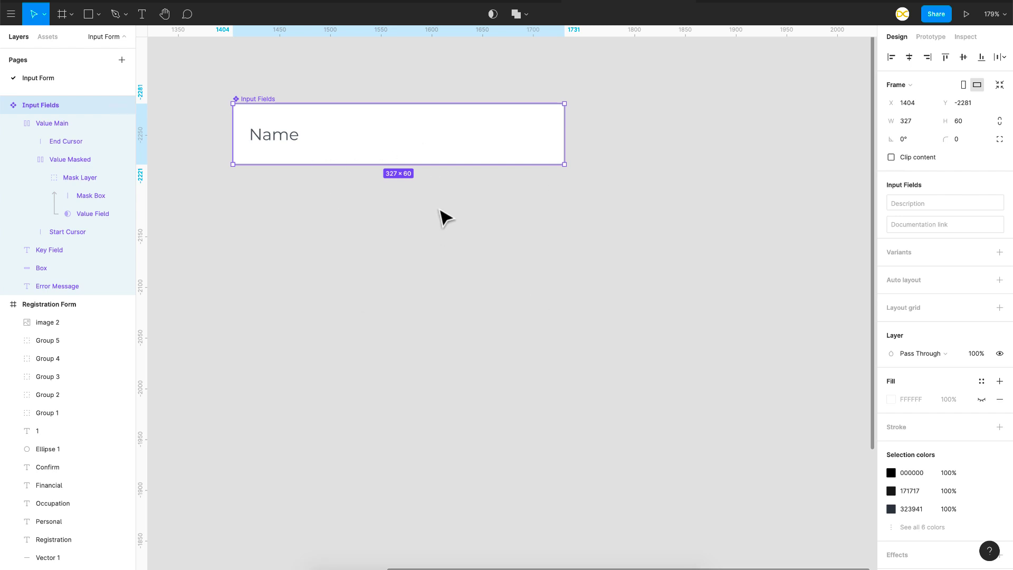
scroll(446, 218, "up", 2)
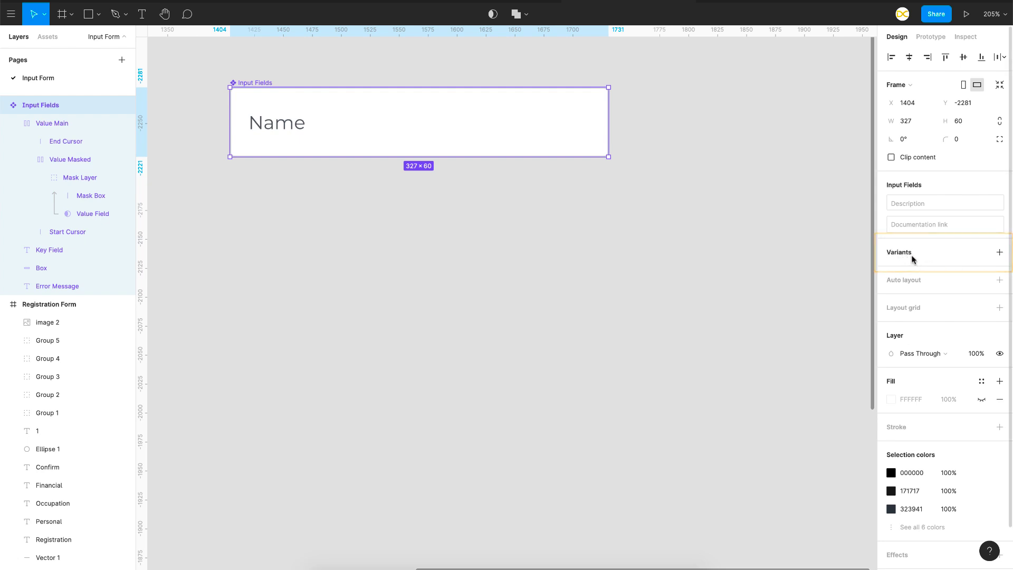
left_click(999, 254)
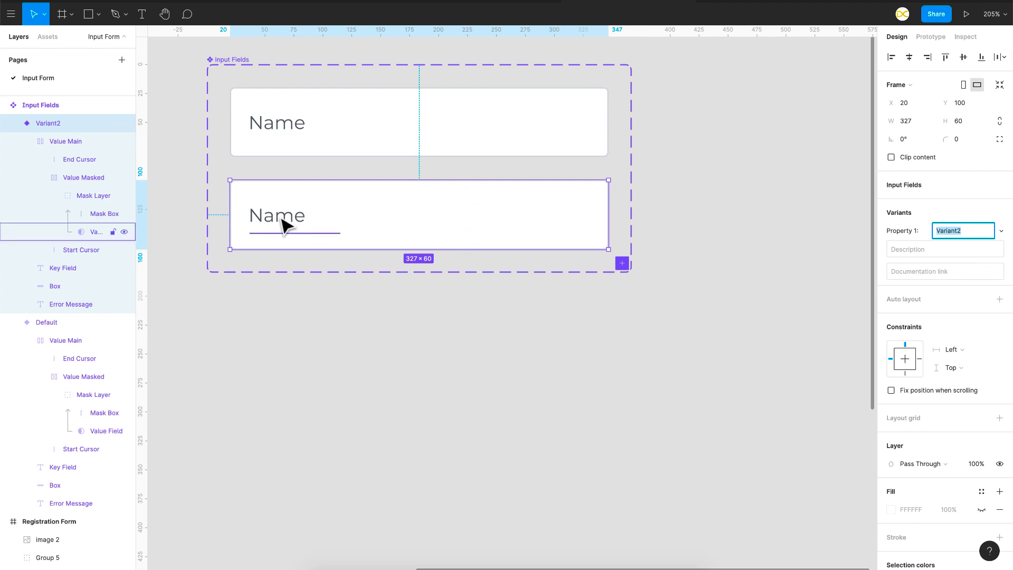
Set Variant2's Name label to font size 12 and nudge it upward.
left_click(264, 218)
left_click(269, 217)
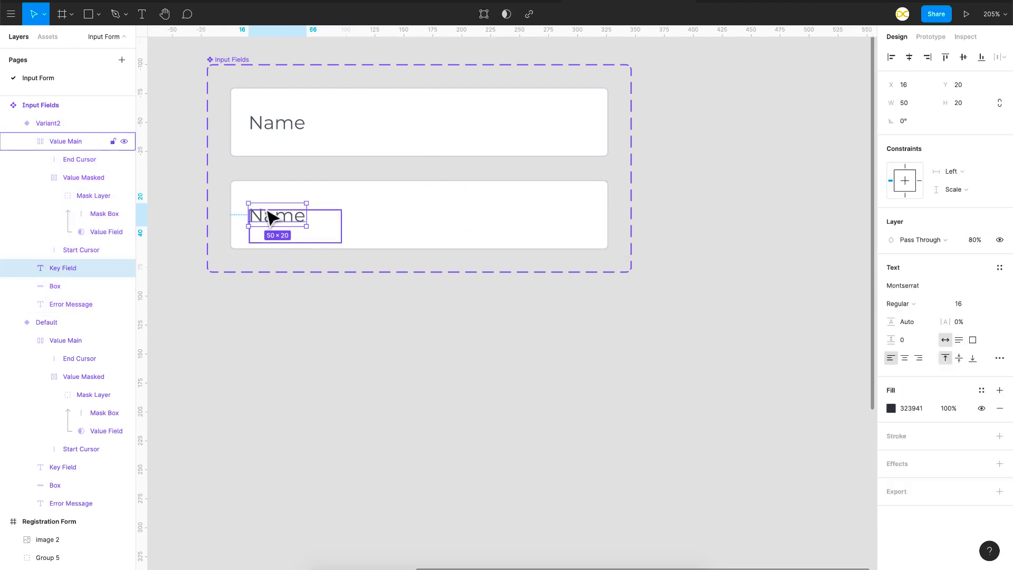
left_click(958, 303)
type("12")
key("Return")
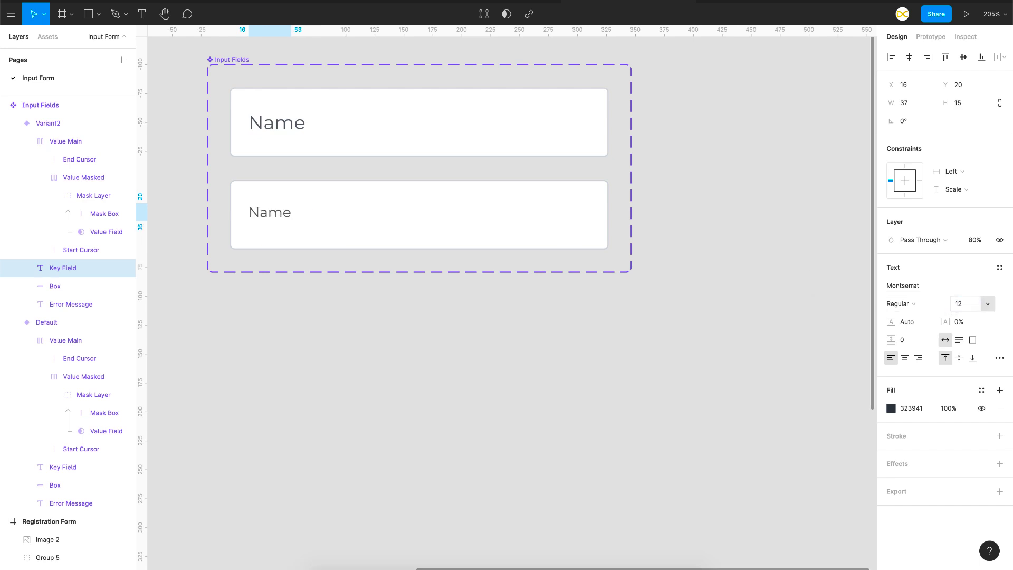
key("Up")
key("Up")
key("Up")
key("Up")
key("Up")
key("Up")
key("Up")
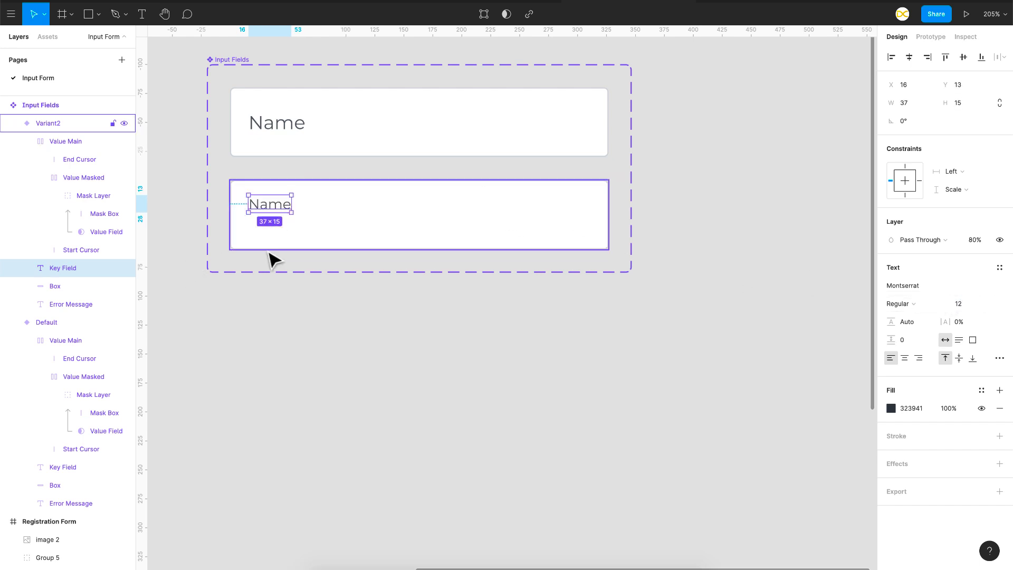
Make Variant2's start cursor fully visible and duplicate Variant2 as Variant3.
left_click(77, 252)
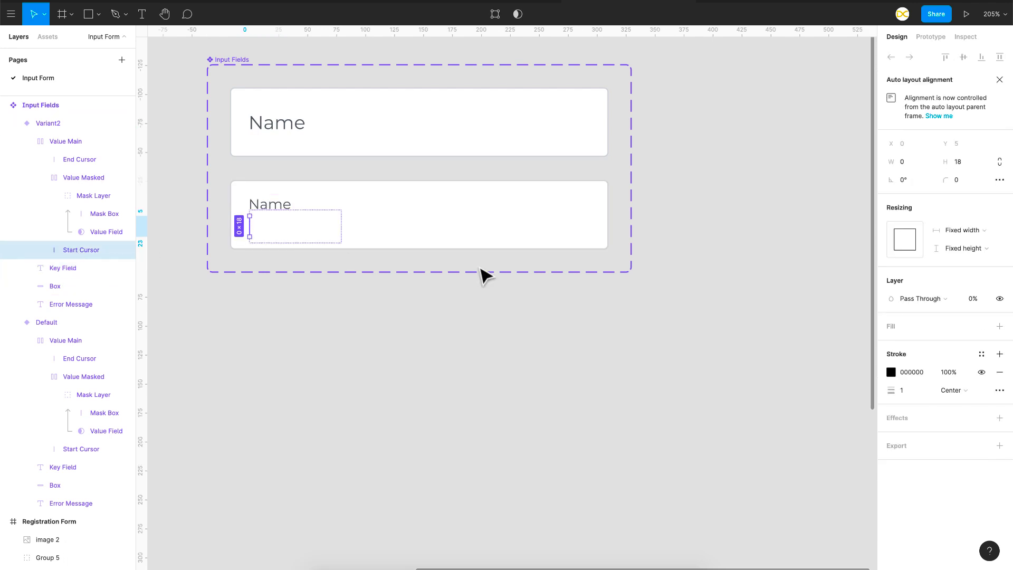
key("0")
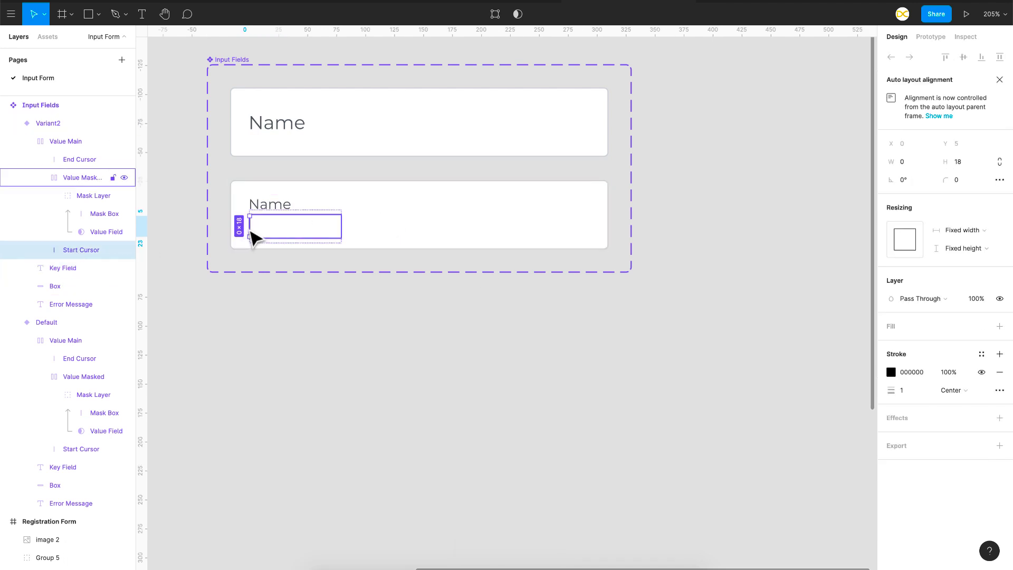
left_click(438, 240)
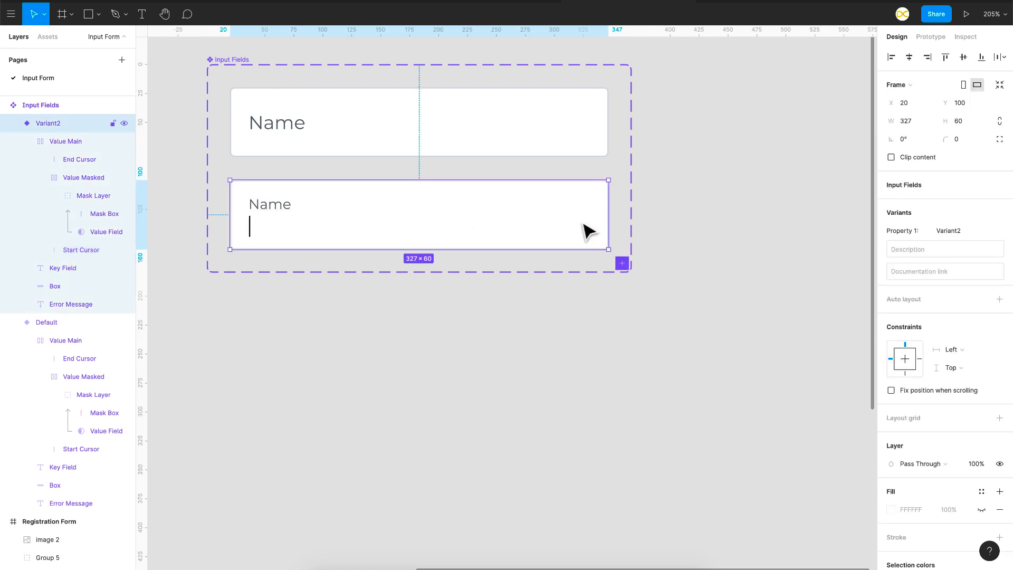
key("ctrl+d")
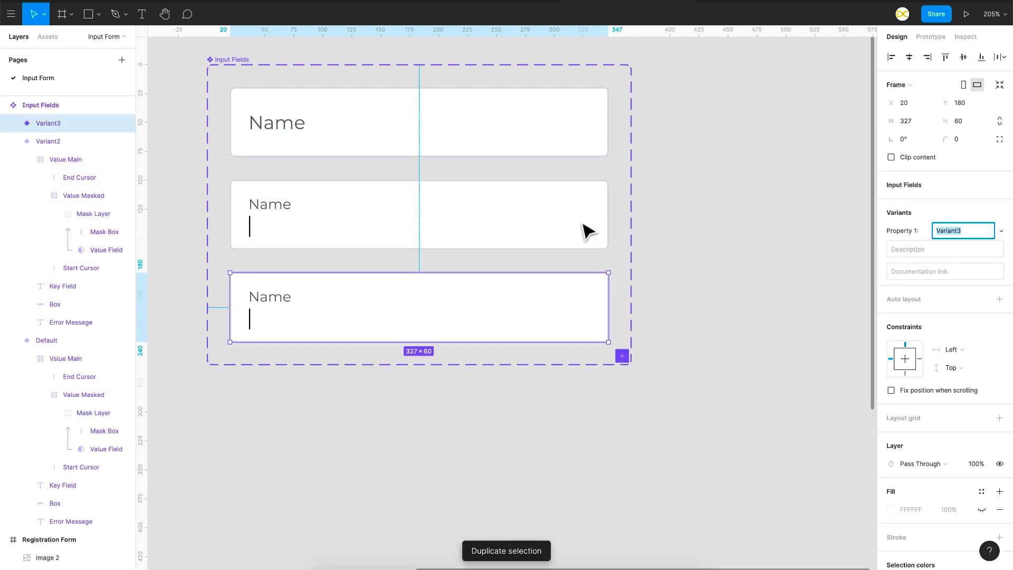
Hide Variant3's Start Cursor at 0% opacity and duplicate the focused empty variant as Variant4.
left_click(248, 322, "ctrl")
left_click(68, 252)
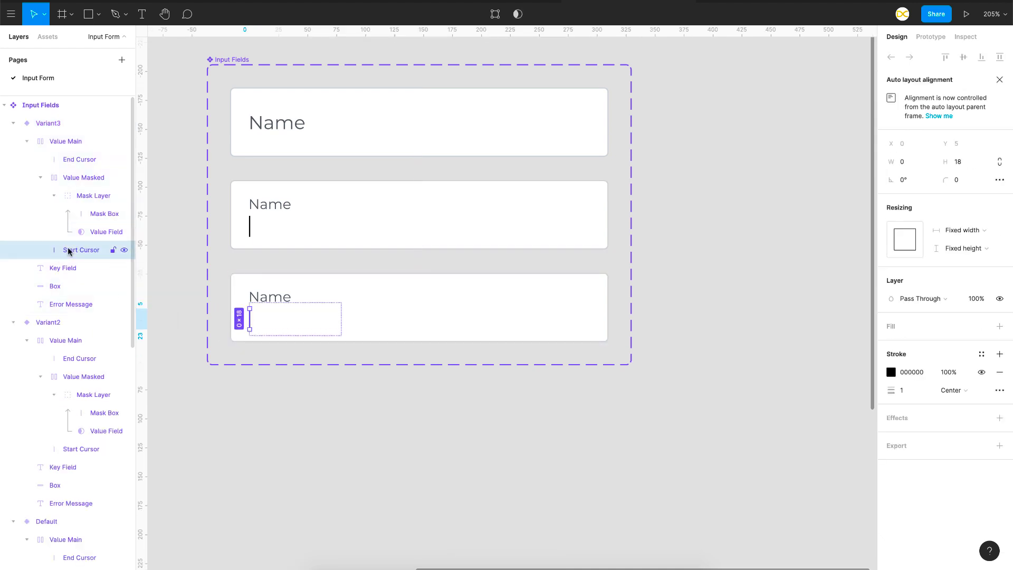
key("0")
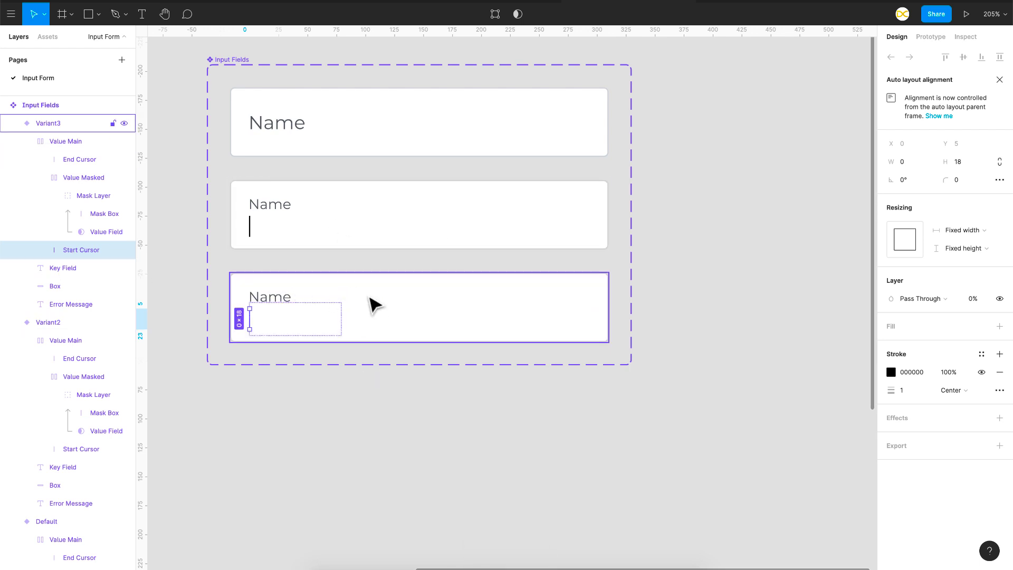
left_click(374, 305)
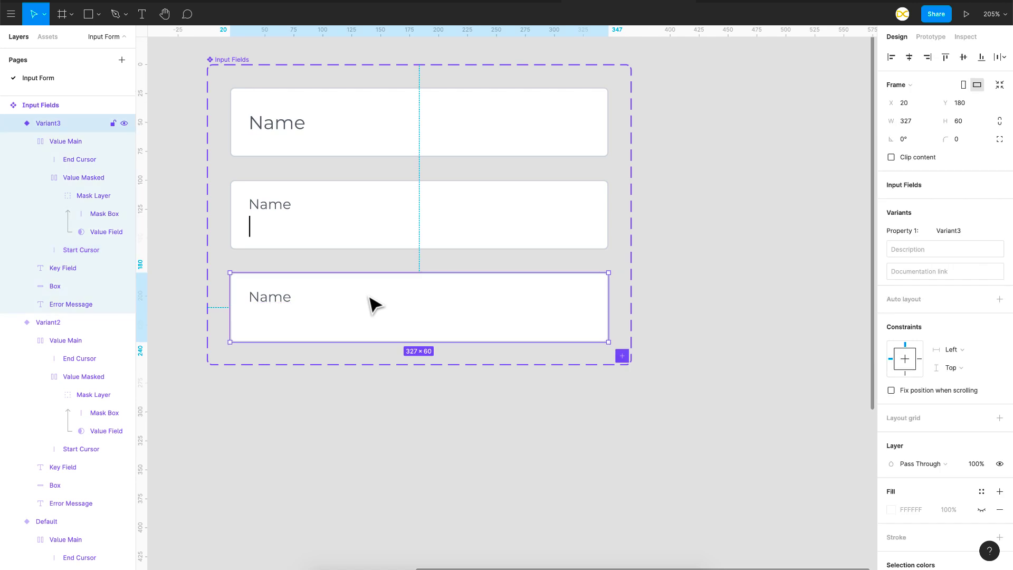
left_click(434, 242)
key("ctrl+d")
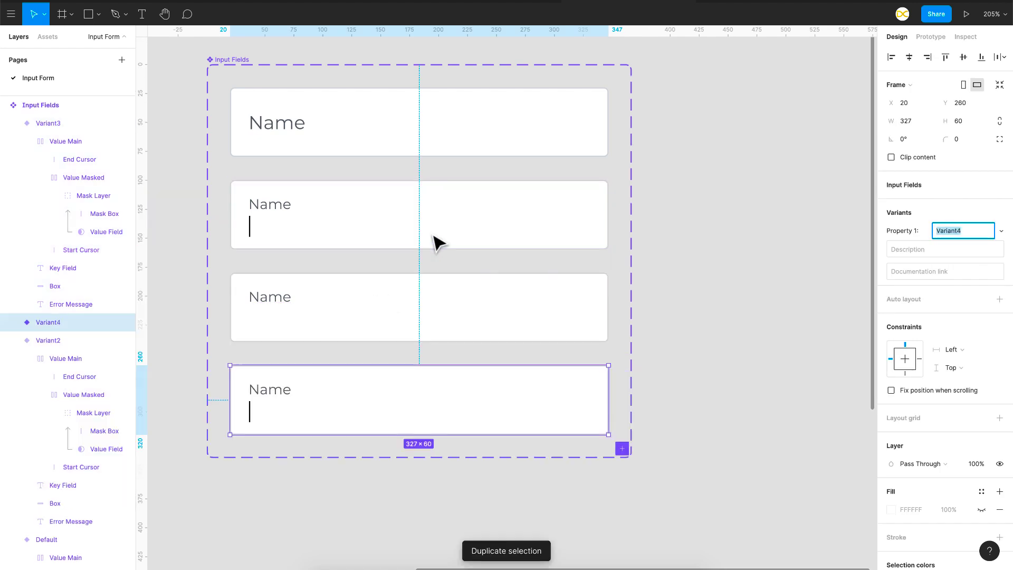
Widen Variant4's Mask Box to width 200, then 308, revealing 'The Value'.
left_click(259, 414, "ctrl")
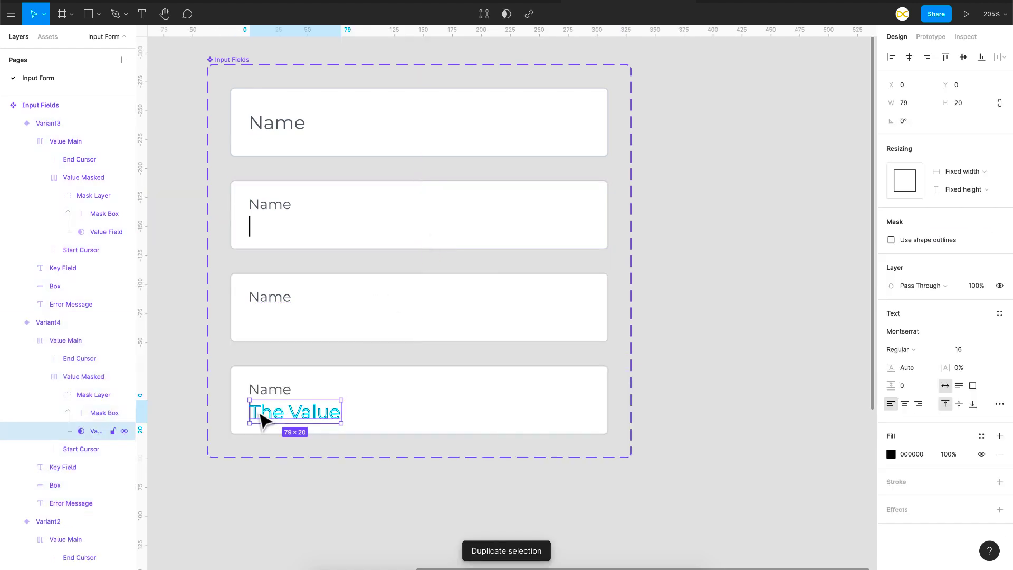
left_click(83, 413)
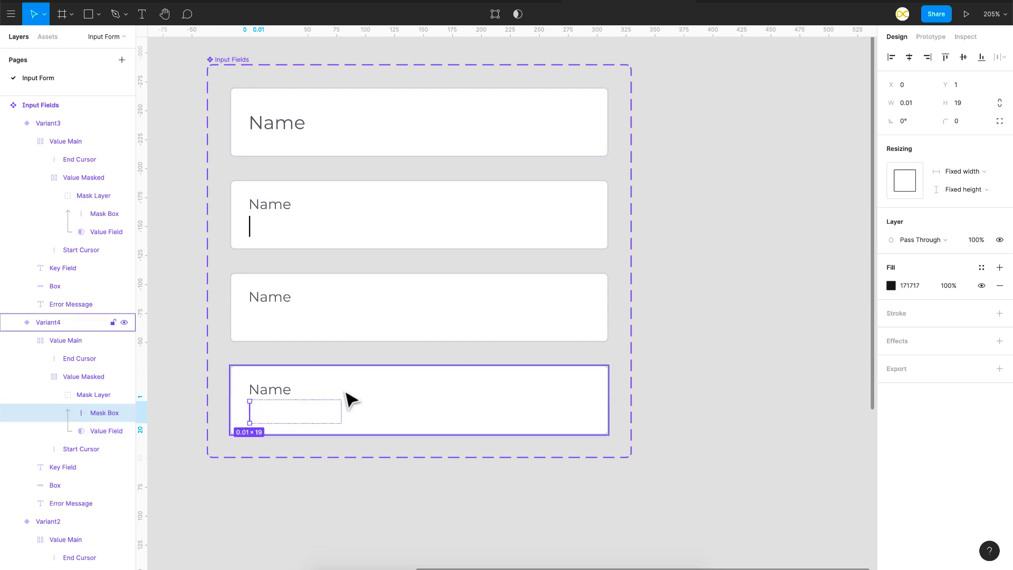
left_click(911, 104)
type("200")
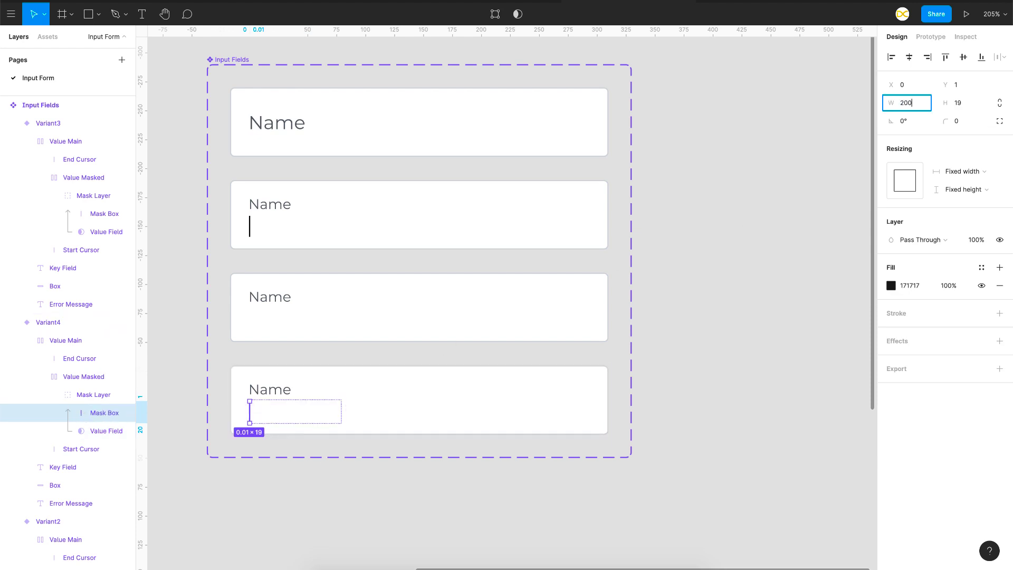
key("Return")
left_click_drag(476, 411, 593, 419)
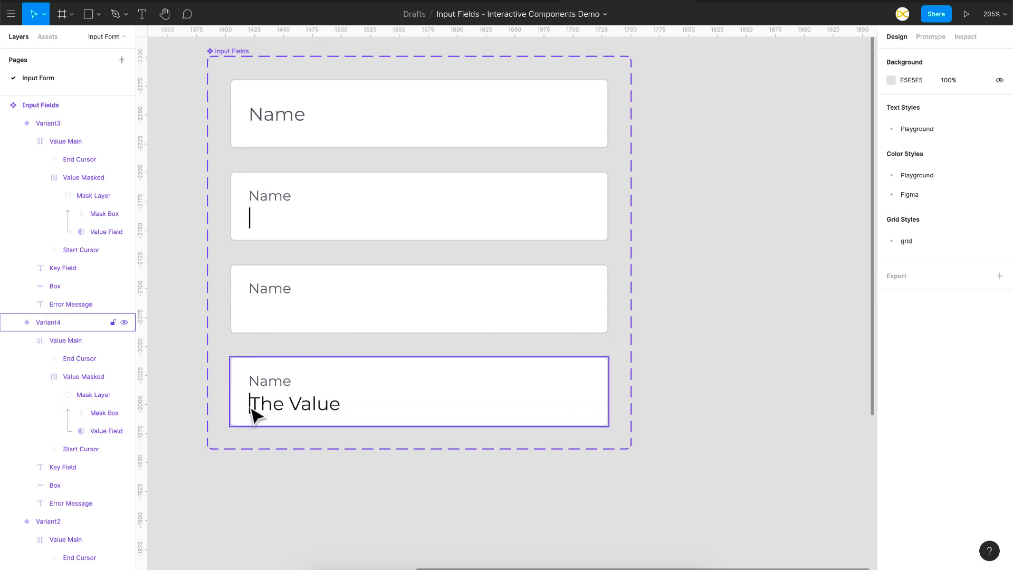
Set Variant4's Start Cursor to 0% and End Cursor to 100%, then duplicate it as Variant5.
left_click(80, 450)
key("0")
key("0")
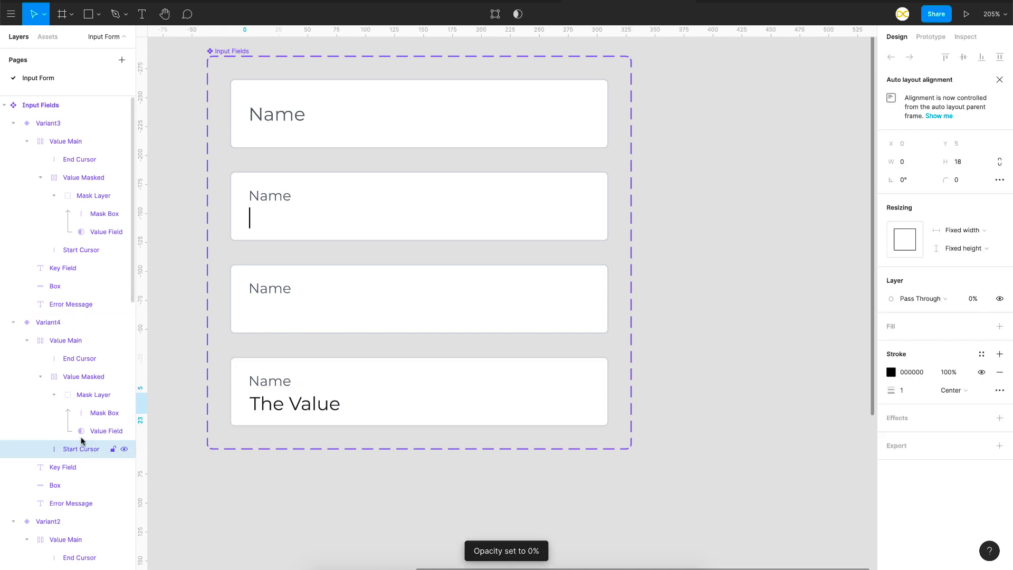
left_click(79, 359)
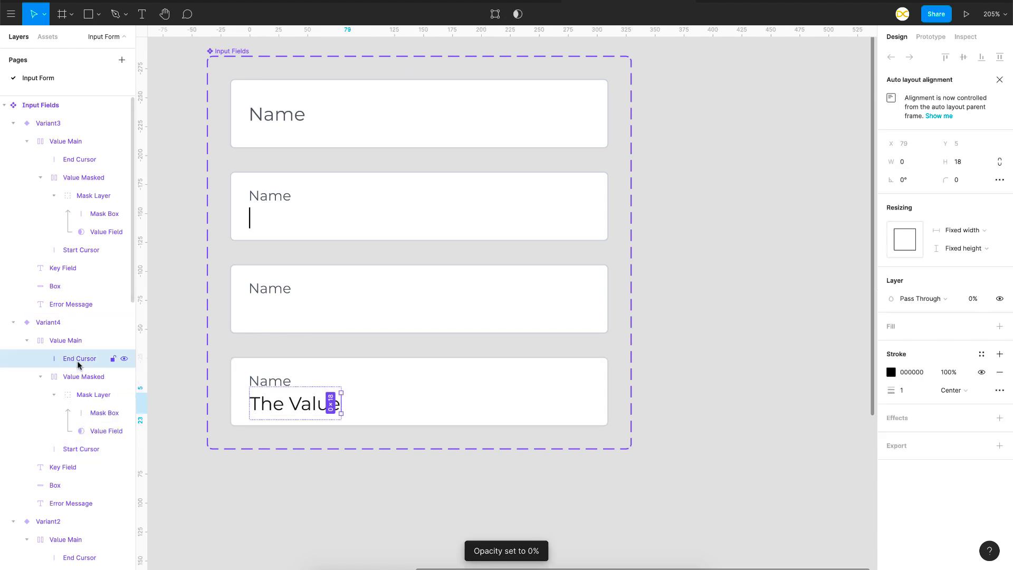
key("0")
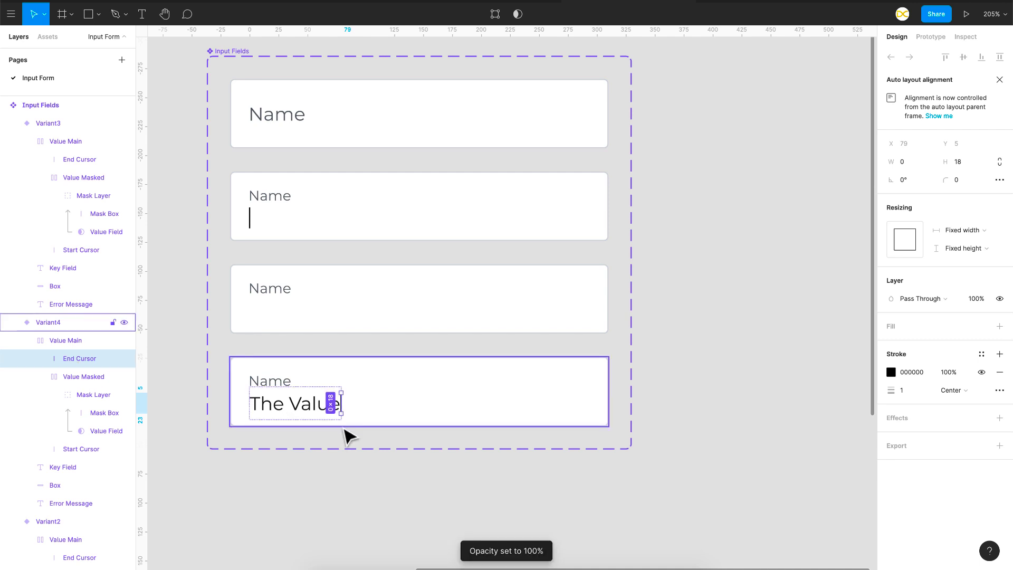
scroll(346, 435, "down", 3)
left_click(430, 311)
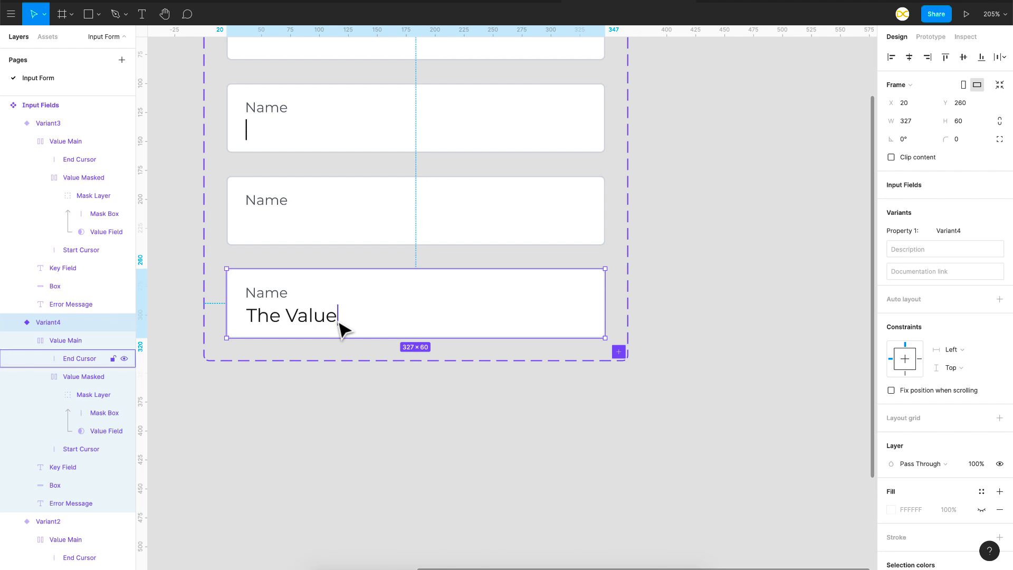
key("ctrl+d")
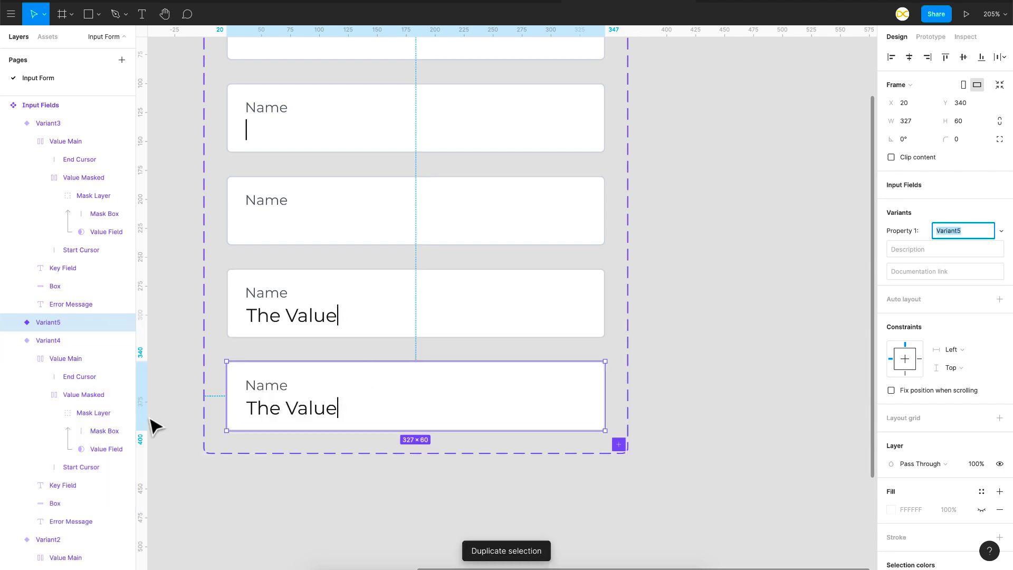
Set Variant5's End Cursor to 0% opacity and duplicate Variant5 as Variant6.
left_click(430, 422)
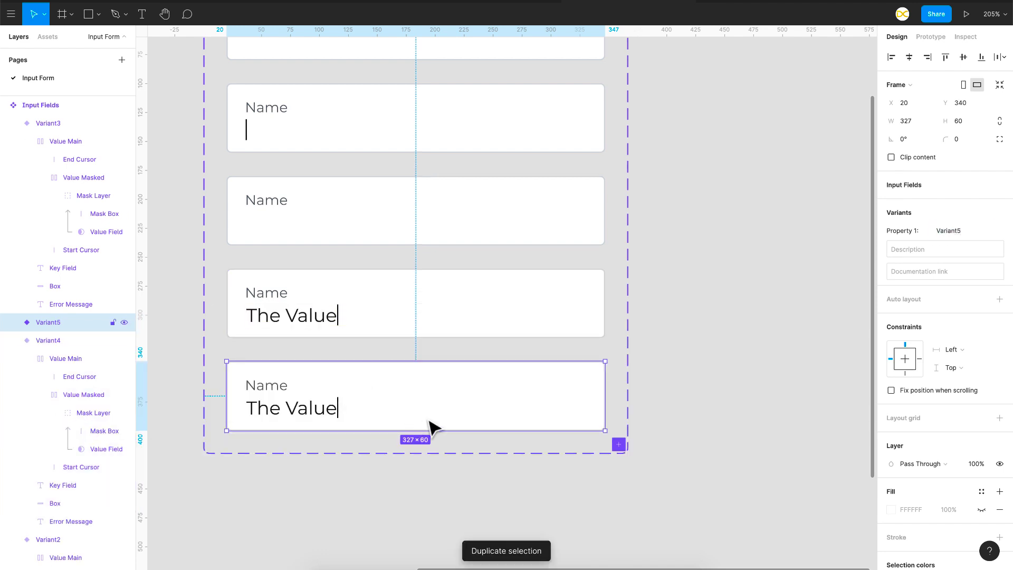
left_click(340, 417, "ctrl")
left_click(80, 449)
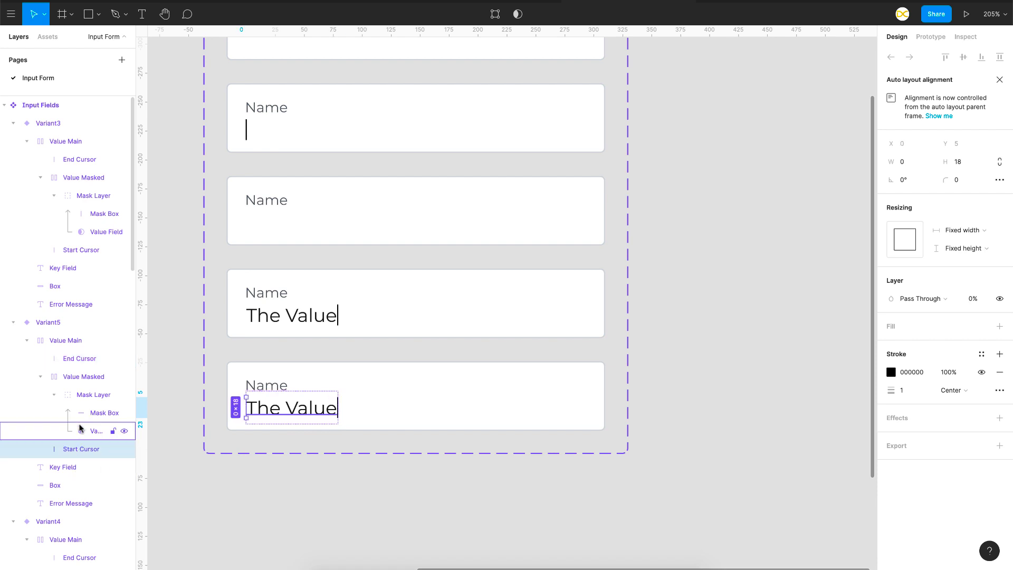
left_click(76, 359)
key("0")
key("0")
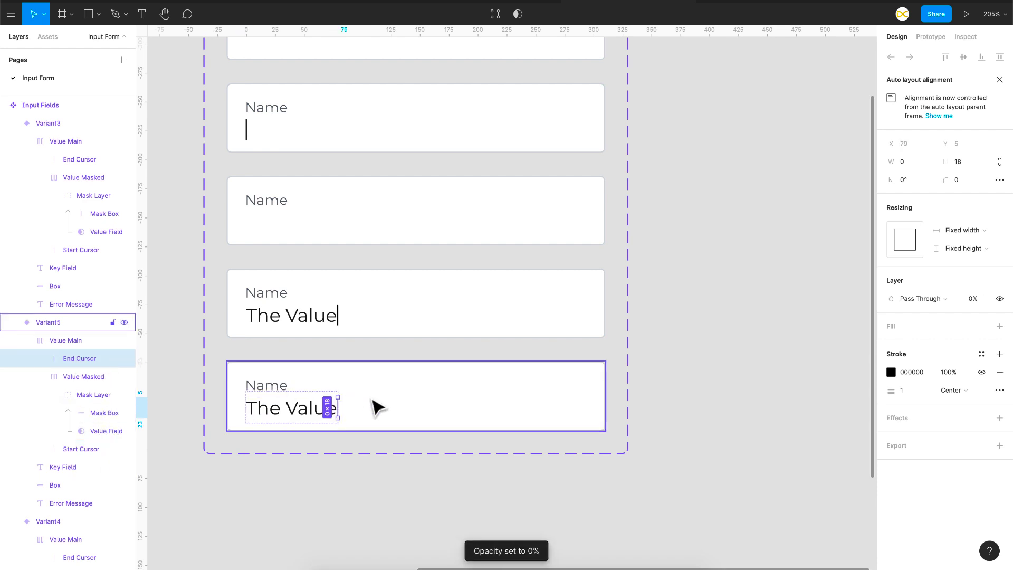
left_click(420, 387)
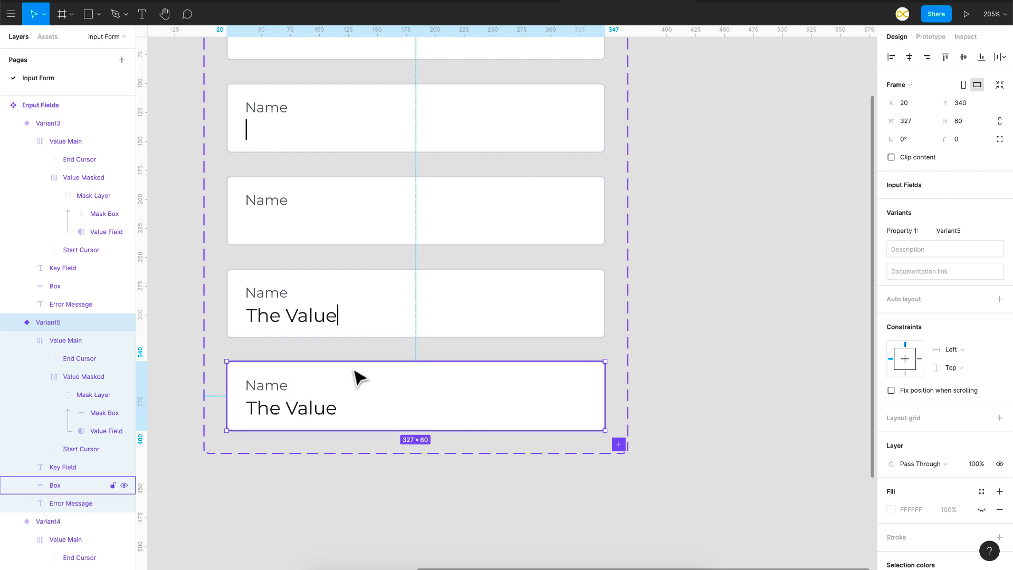
key("ctrl+d")
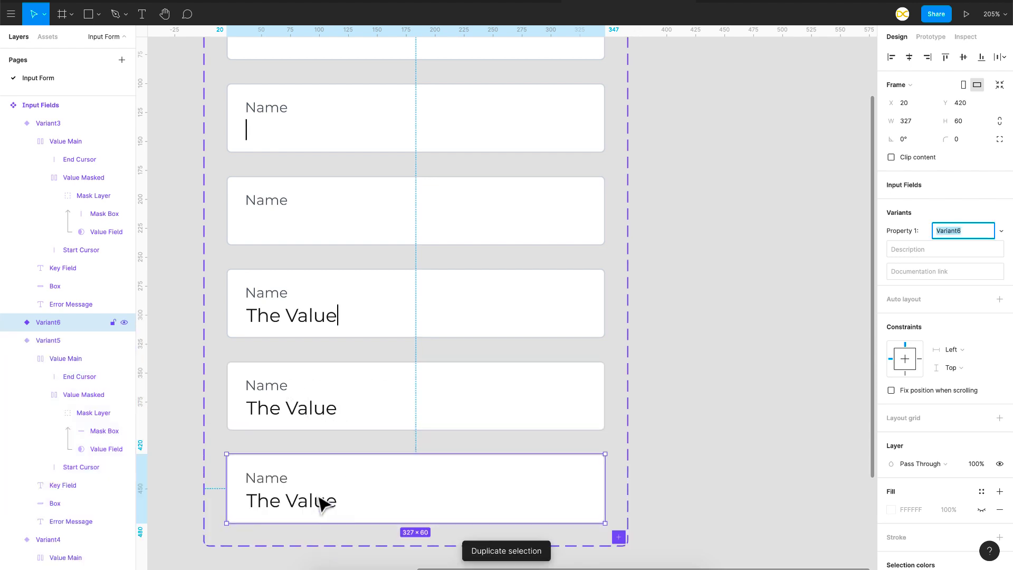
Duplicate Variant6 into Variant7 and Variant8, and give Variant7's Box a light grey EBEBEB fill.
scroll(350, 505, "down", 3)
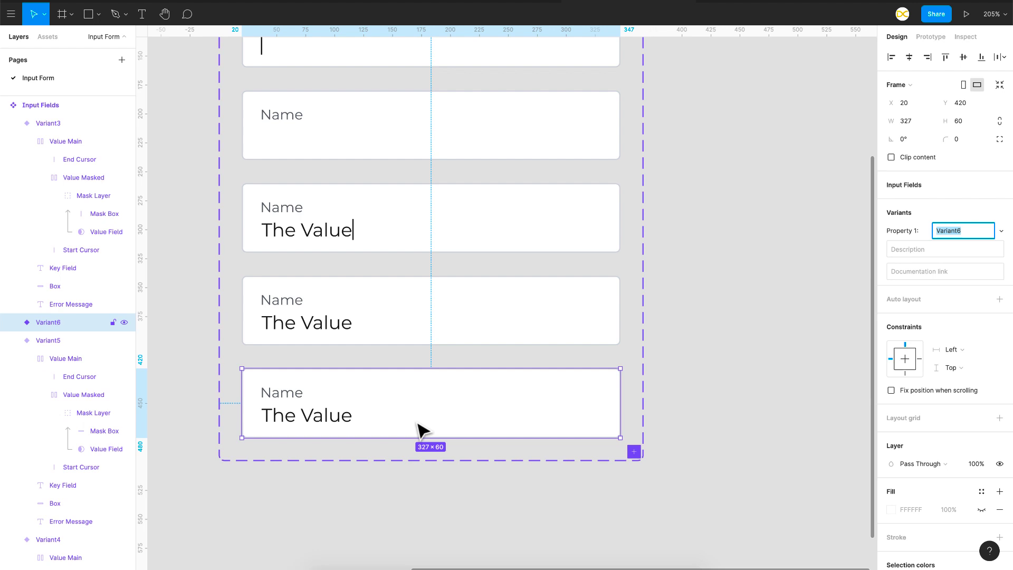
scroll(422, 430, "down", 5)
key("ctrl+d")
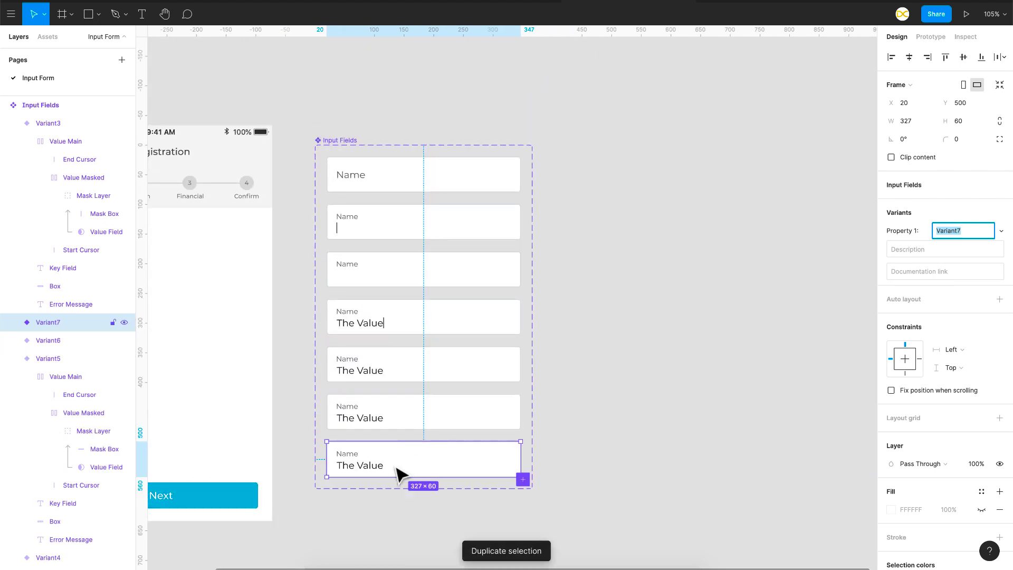
key("ctrl+d")
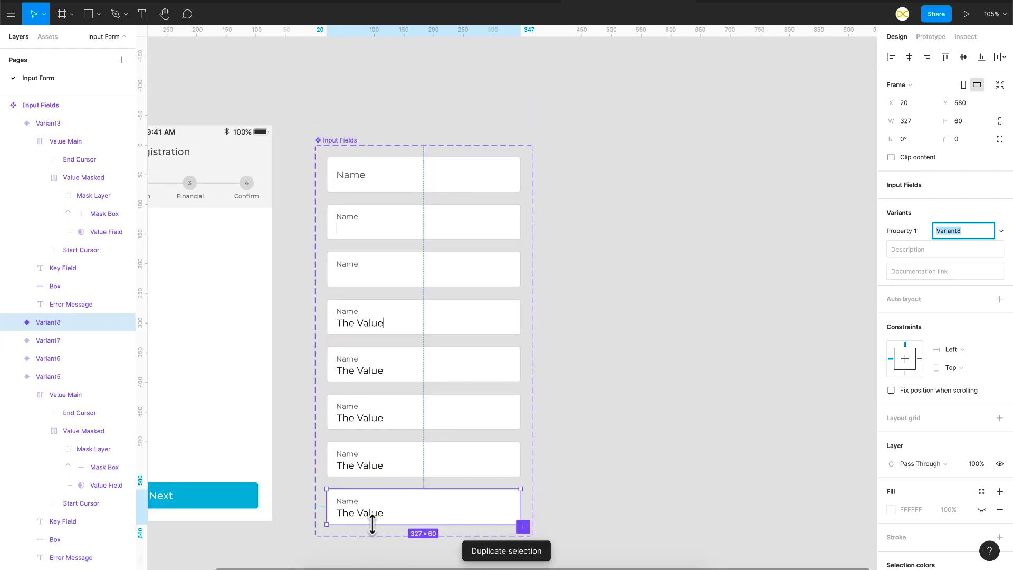
scroll(362, 480, "up", 5)
double_click(475, 467)
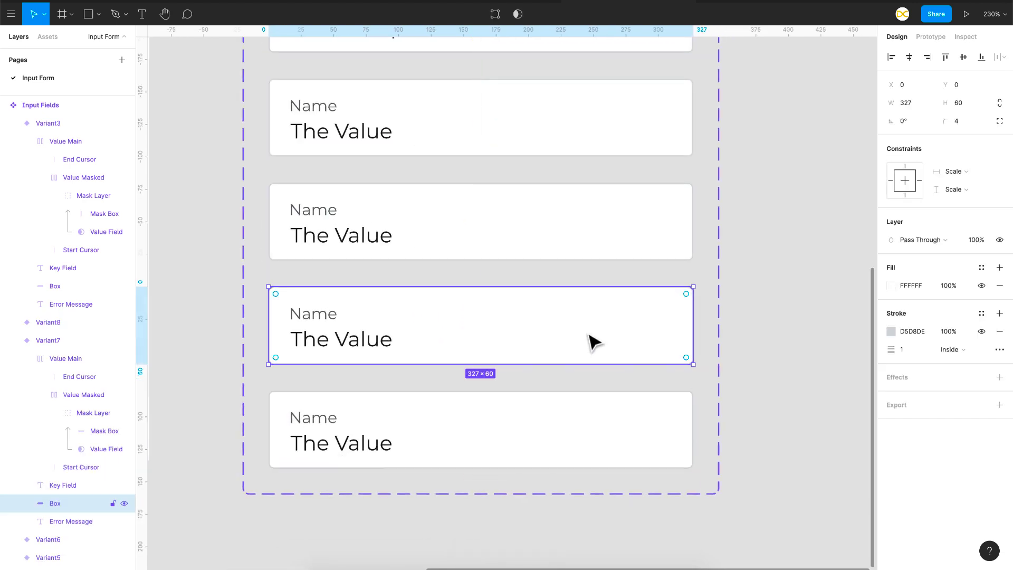
left_click(891, 288)
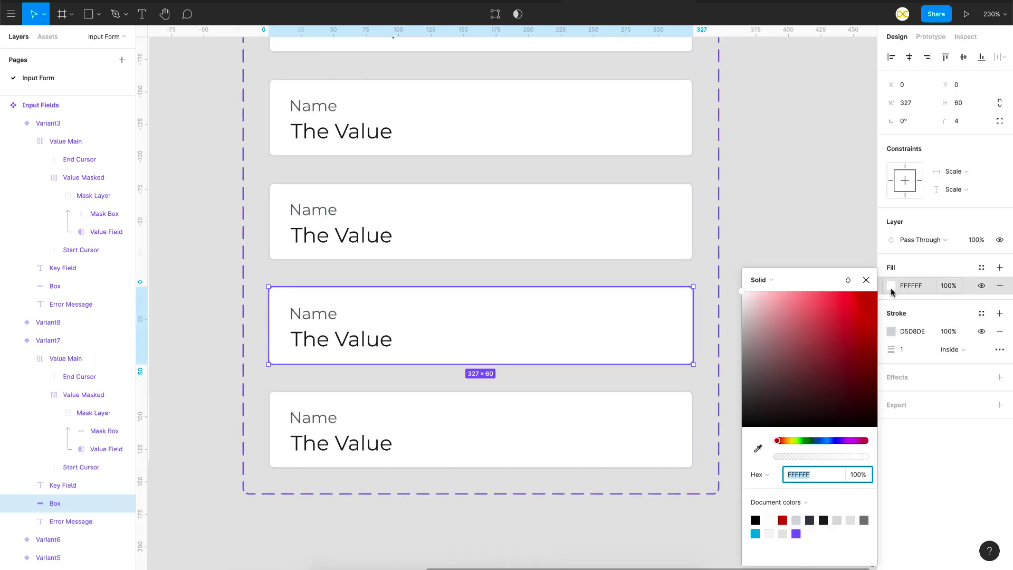
left_click_drag(750, 316, 742, 305)
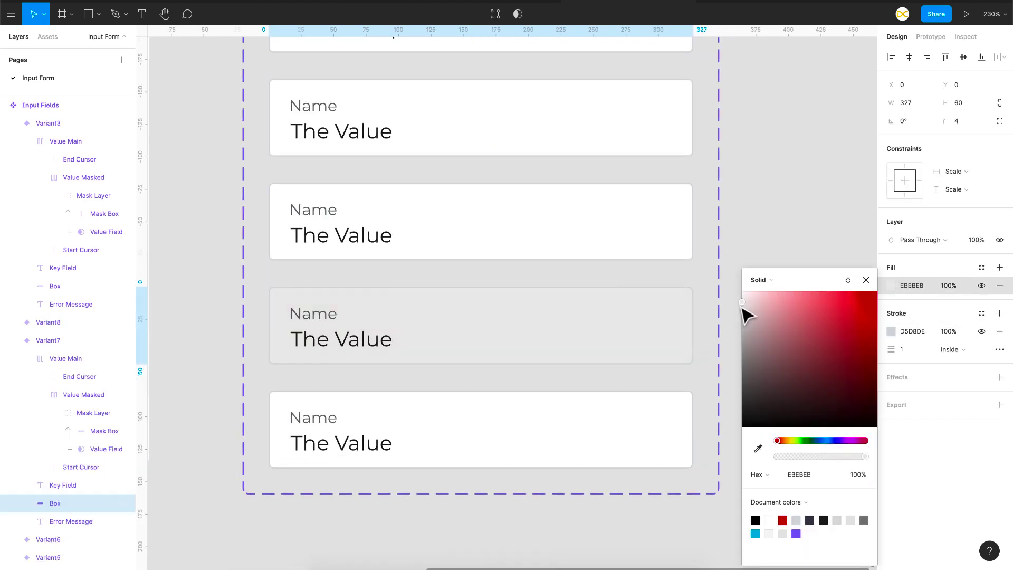
Give Variant8's Box a red border and show its red Error Message.
left_click(452, 452)
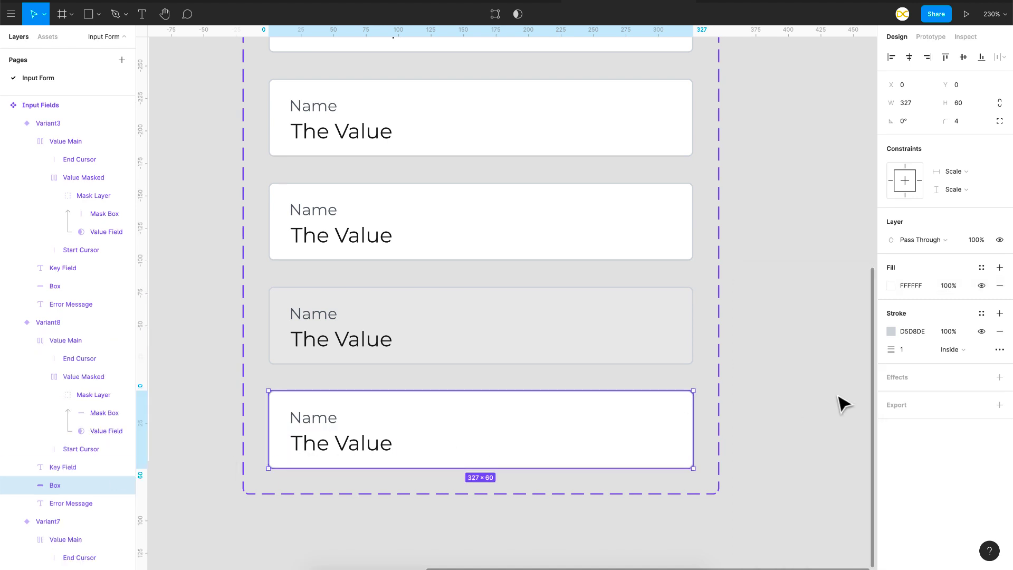
left_click(891, 332)
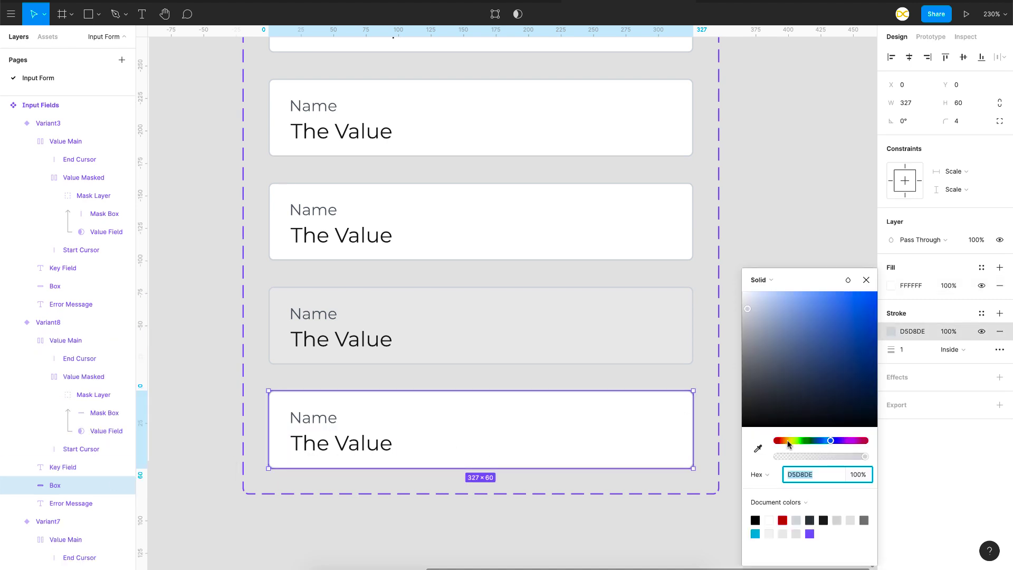
left_click(783, 520)
left_click(53, 503)
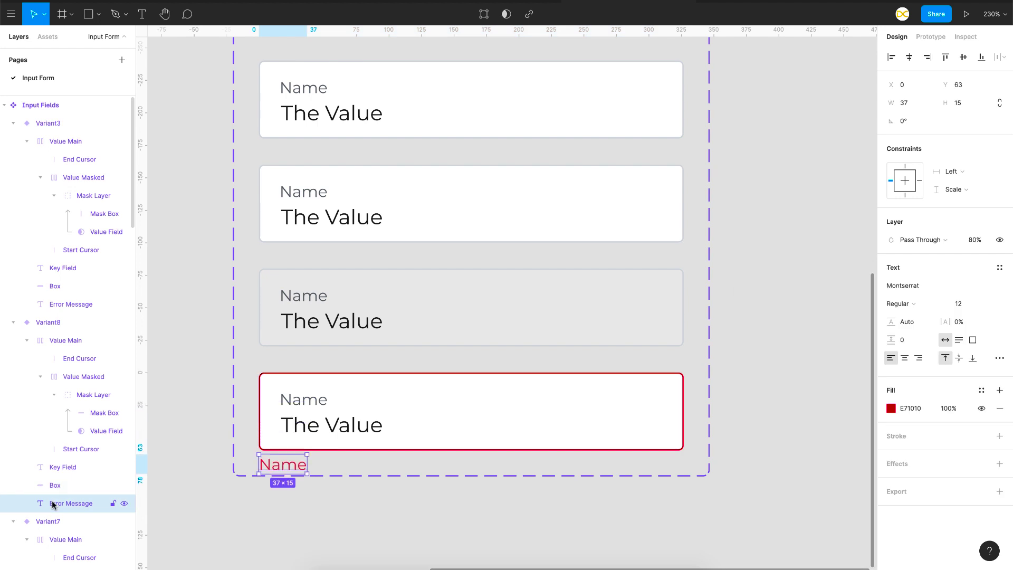
left_click(308, 516)
scroll(396, 398, "down", 5)
scroll(399, 399, "up", 2)
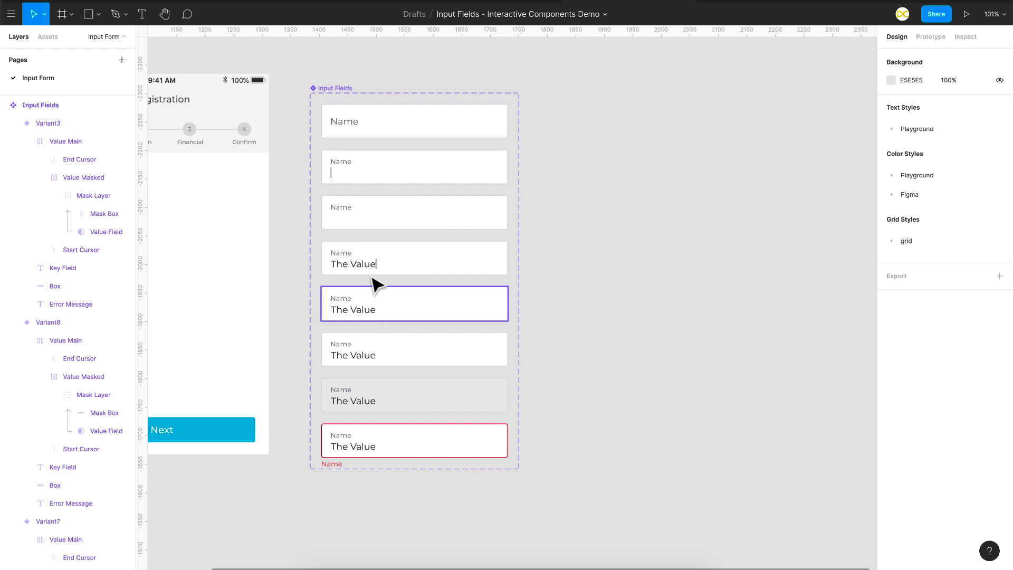
Select the top Default input field variant and bring up its Prototype settings.
scroll(375, 208, "left", 3)
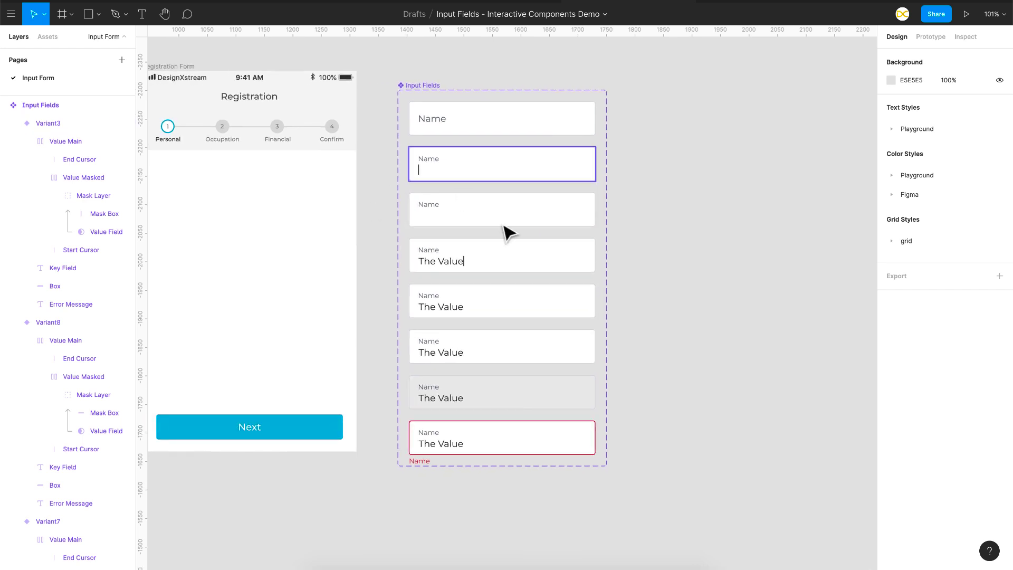
scroll(533, 227, "up", 3)
left_click(497, 95)
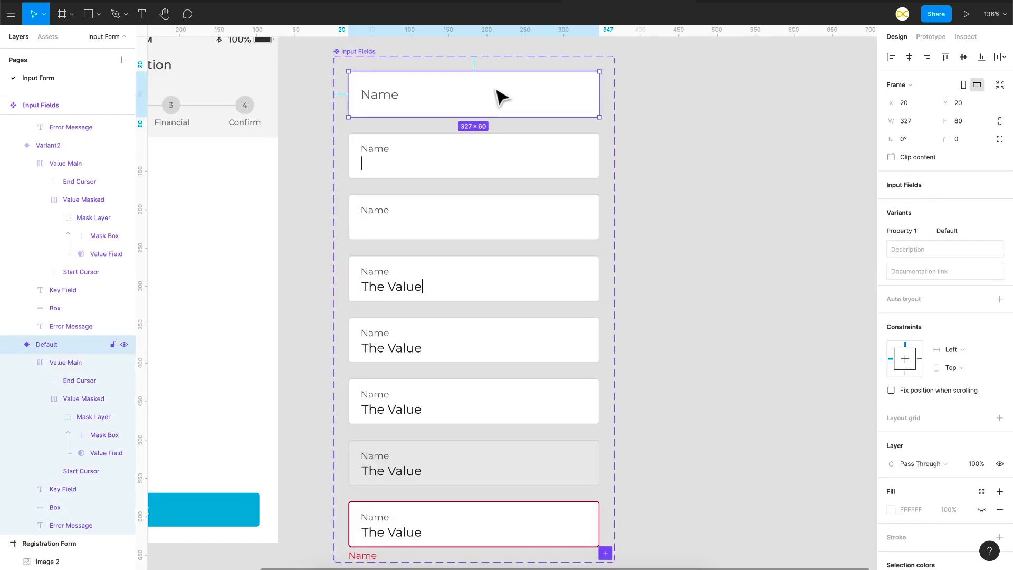
left_click(451, 212)
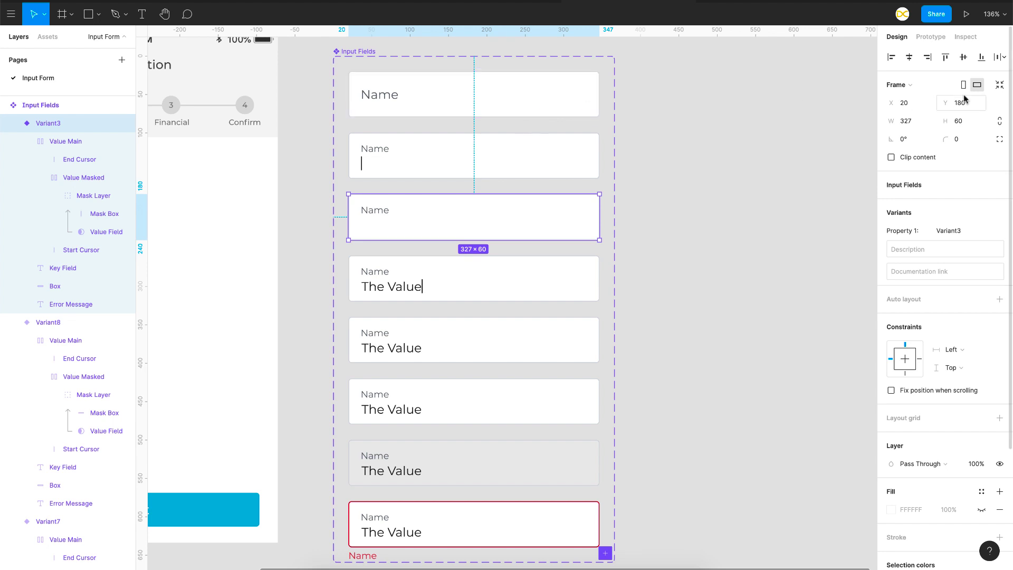
left_click(930, 38)
left_click(562, 105)
scroll(710, 266, "up", 3)
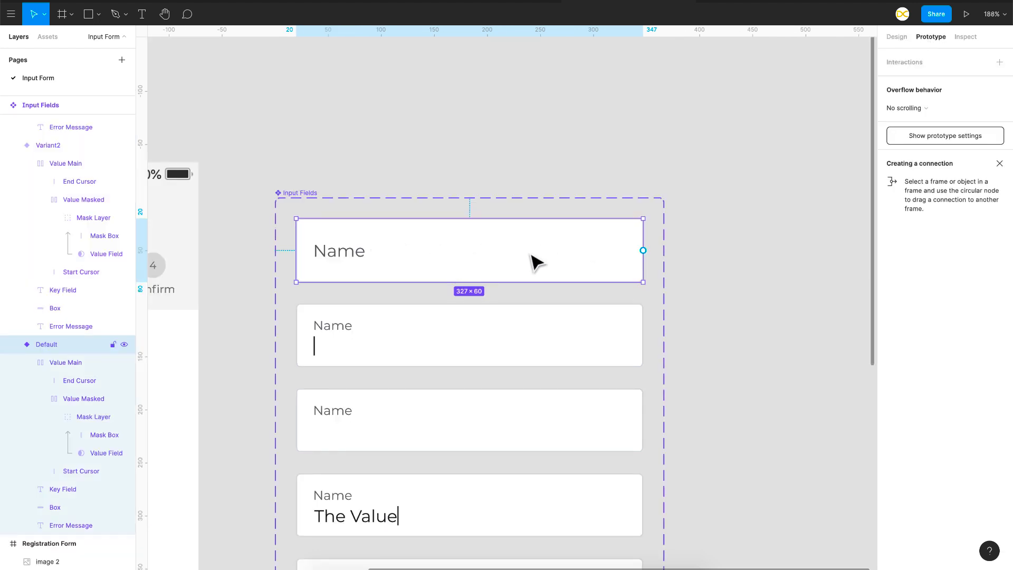
Link the Default field to Variant2 so clicking it shows the focused state.
left_click_drag(643, 250, 527, 339)
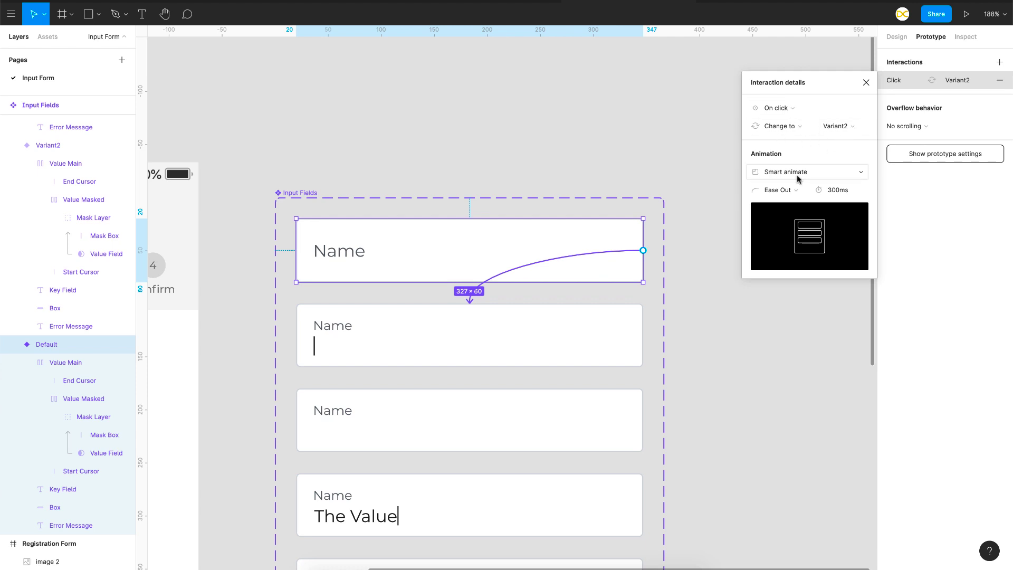
left_click(625, 361)
scroll(617, 355, "down", 2)
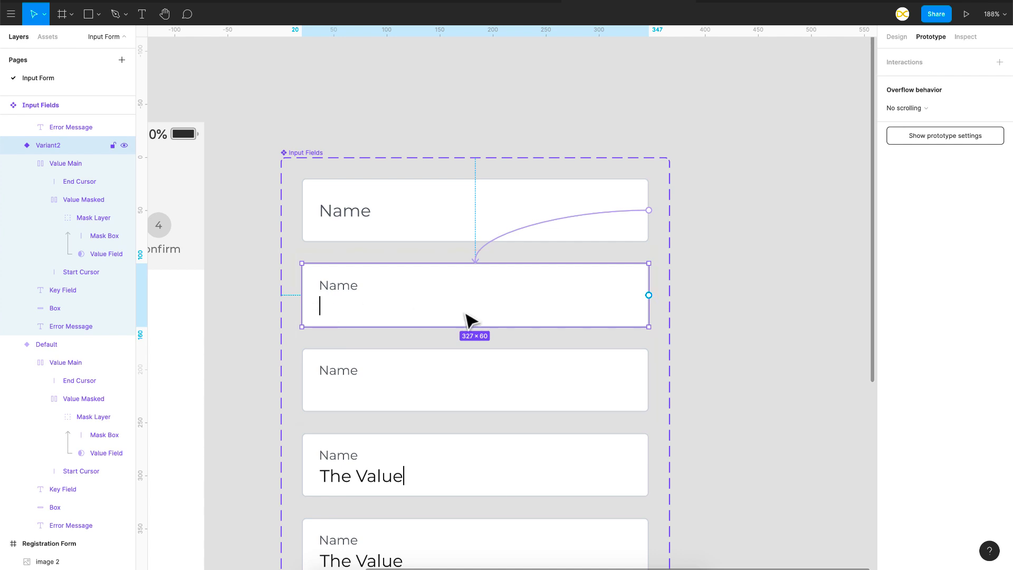
Link Variant2 to Variant3 with an After delay trigger of 1ms and Smart animate.
left_click_drag(649, 295, 605, 403)
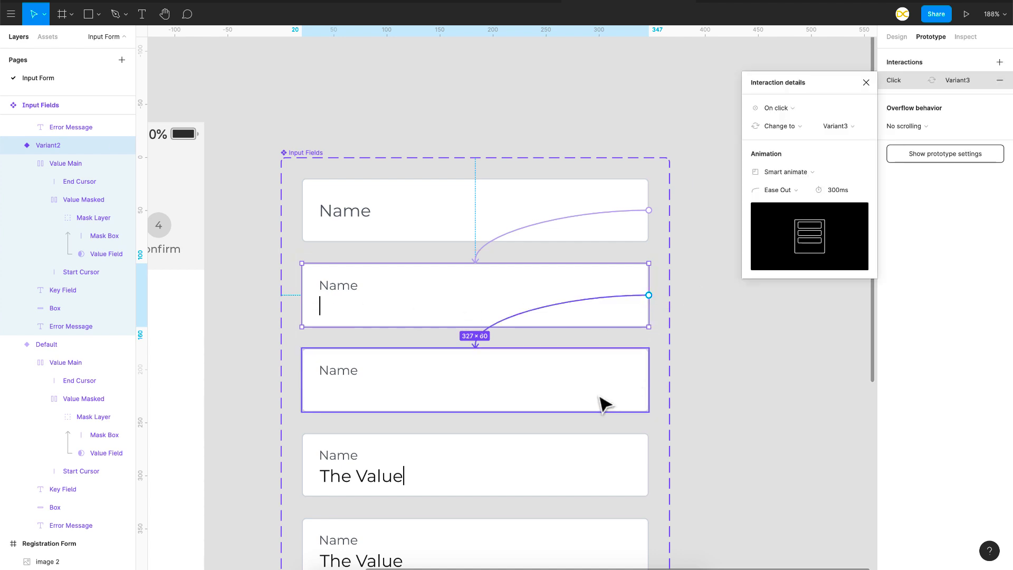
left_click(776, 108)
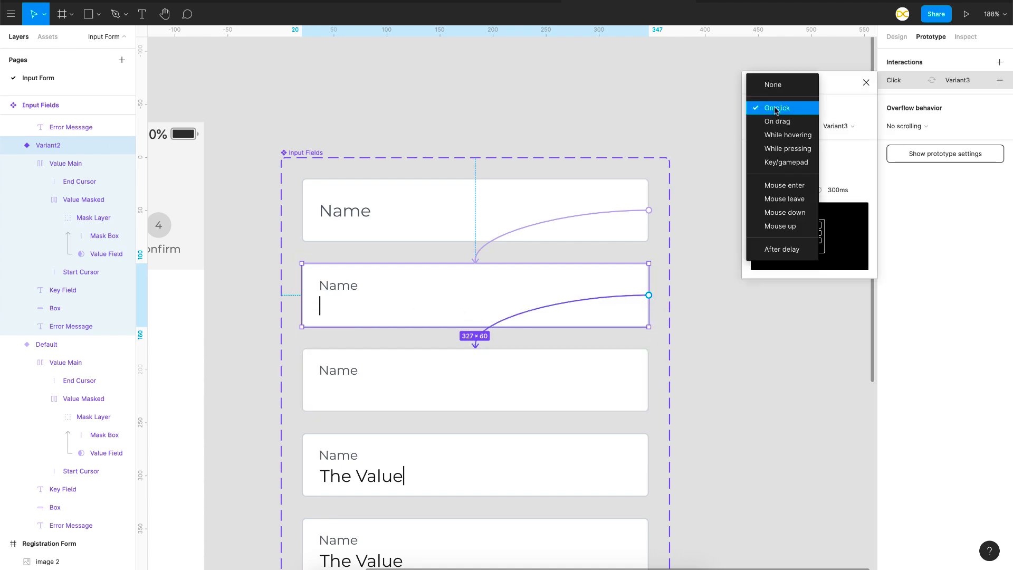
left_click(773, 250)
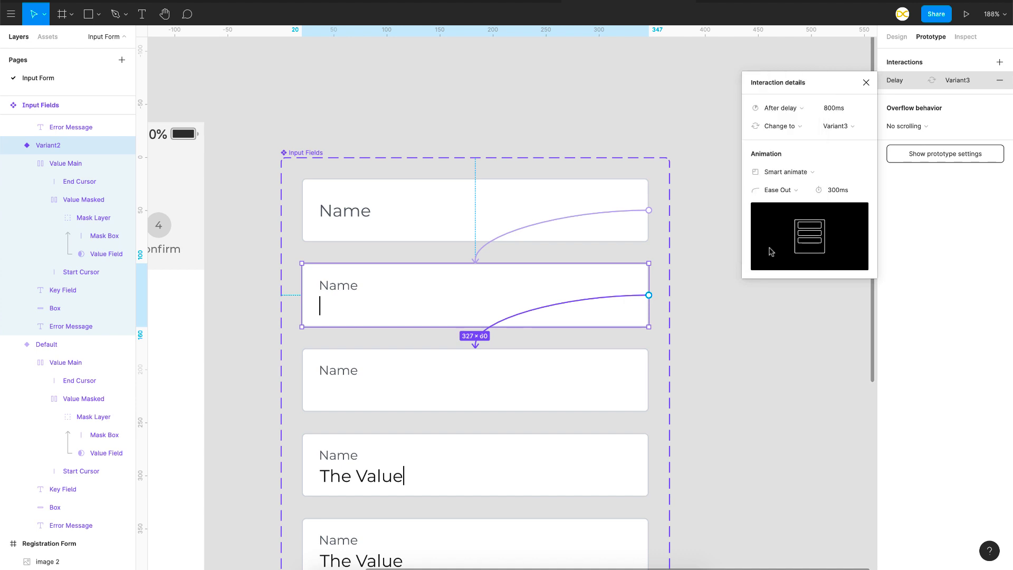
left_click(841, 114)
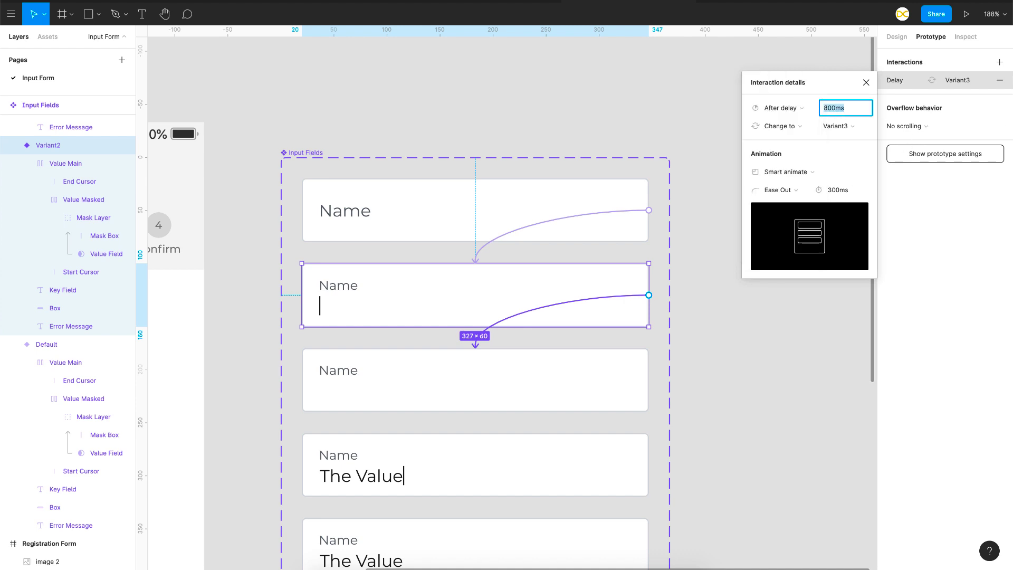
key("Return")
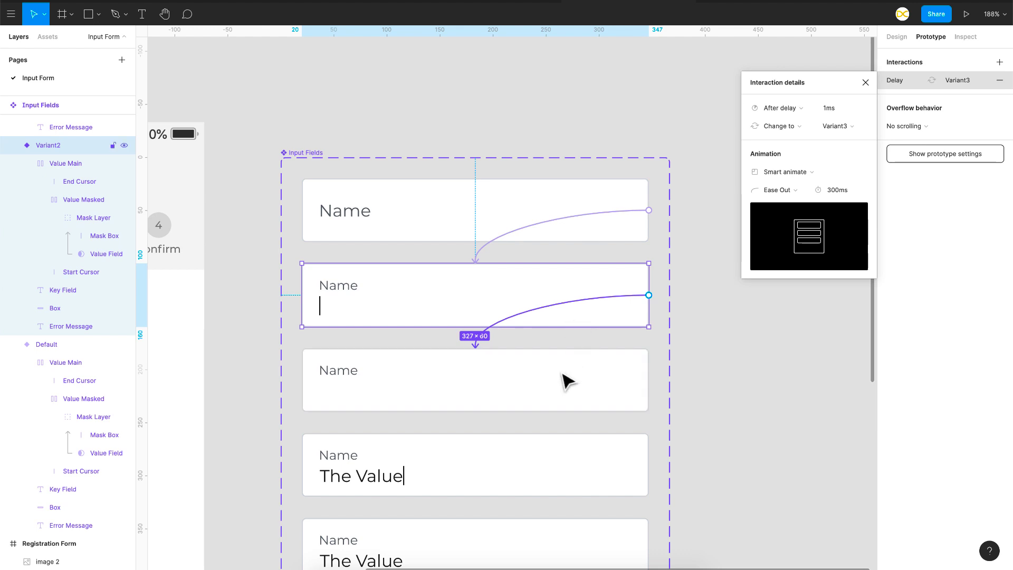
left_click(842, 190)
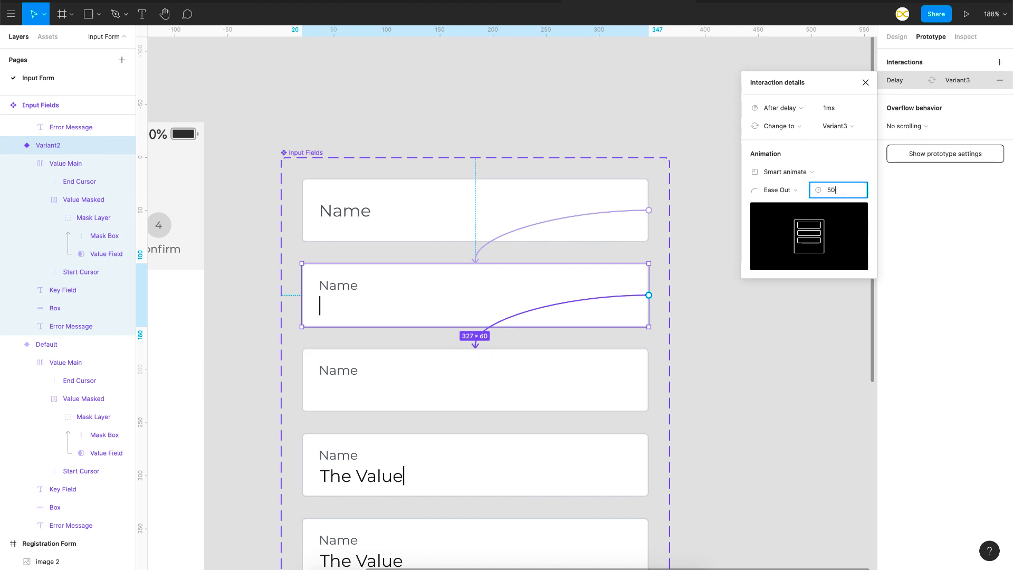
Link Variant3 back to Variant2 with an After delay trigger and 500ms Smart animate.
type("500ms")
left_click(602, 368)
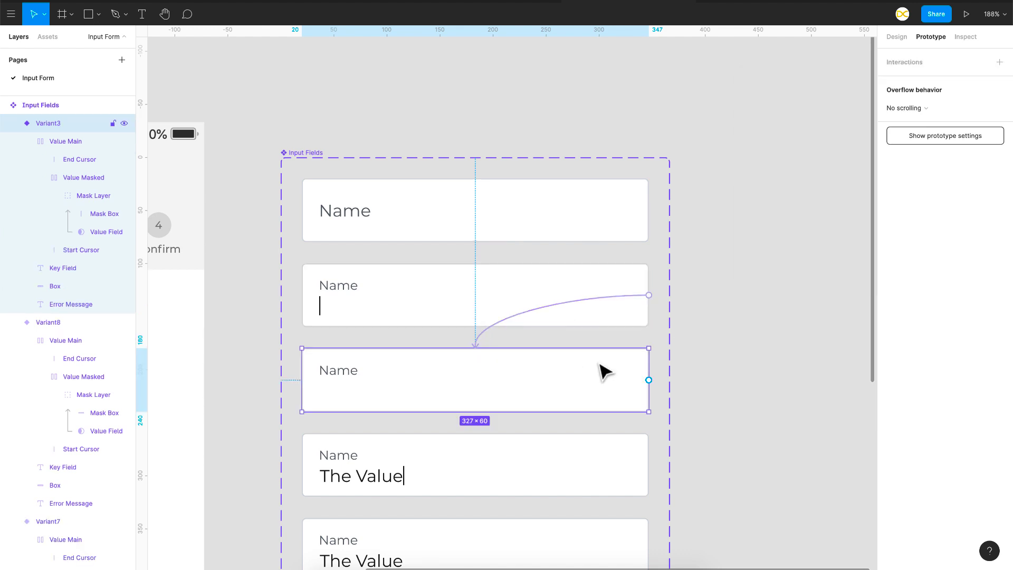
left_click_drag(649, 380, 580, 310)
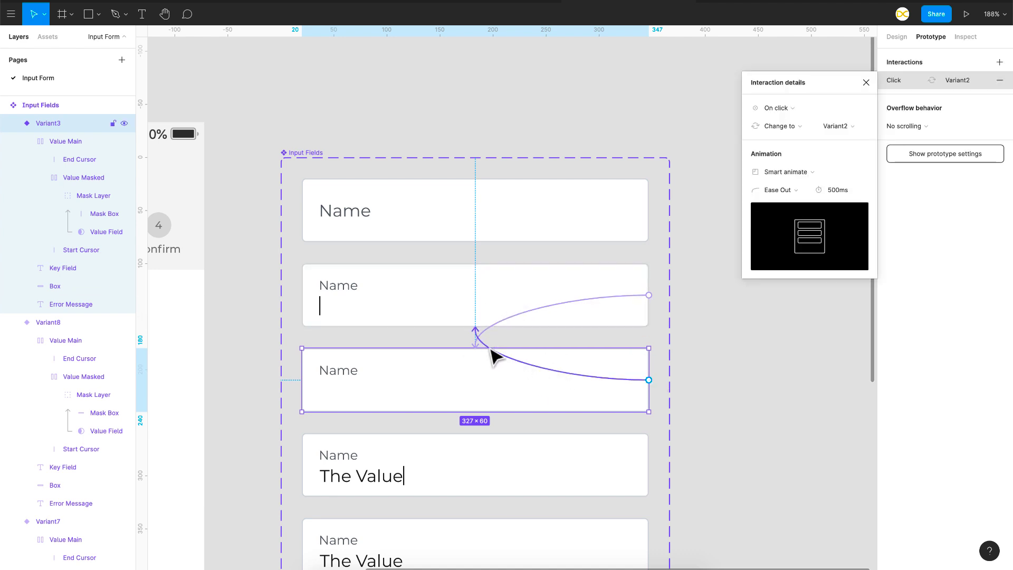
left_click(776, 107)
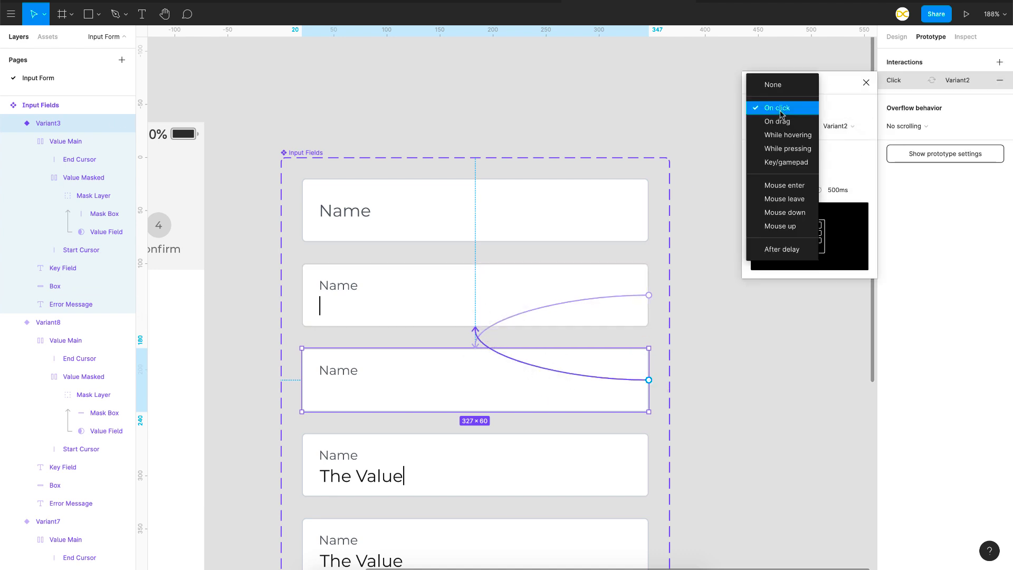
left_click(781, 251)
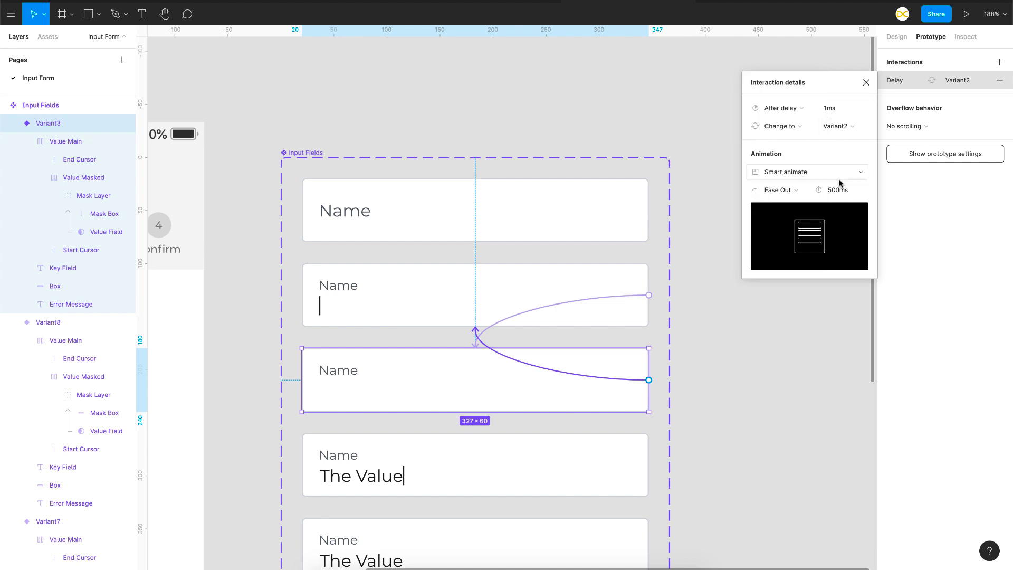
Add a new prototype connection from Variant2 to Variant4.
scroll(480, 263, "down", 2)
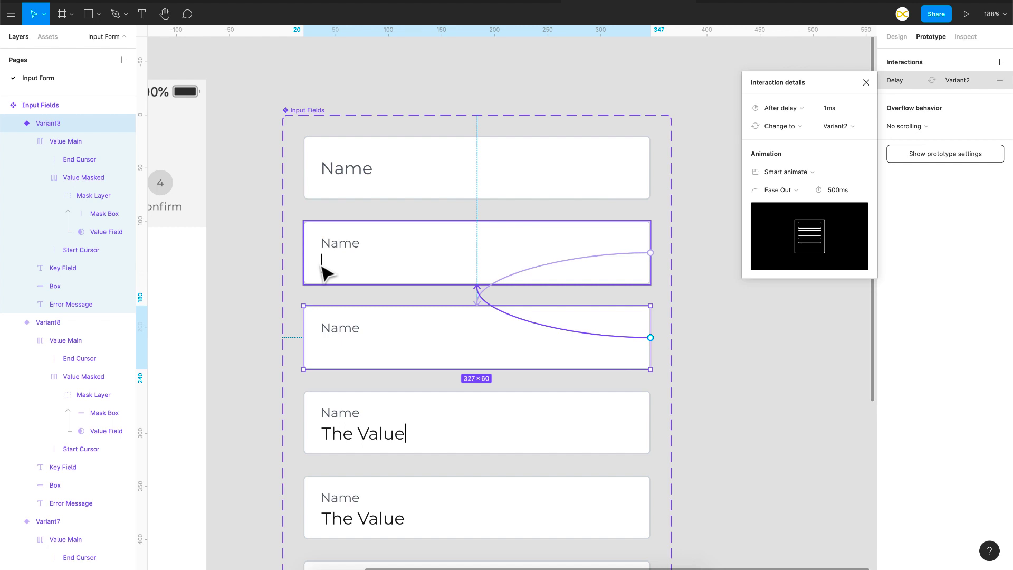
scroll(339, 323, "down", 2)
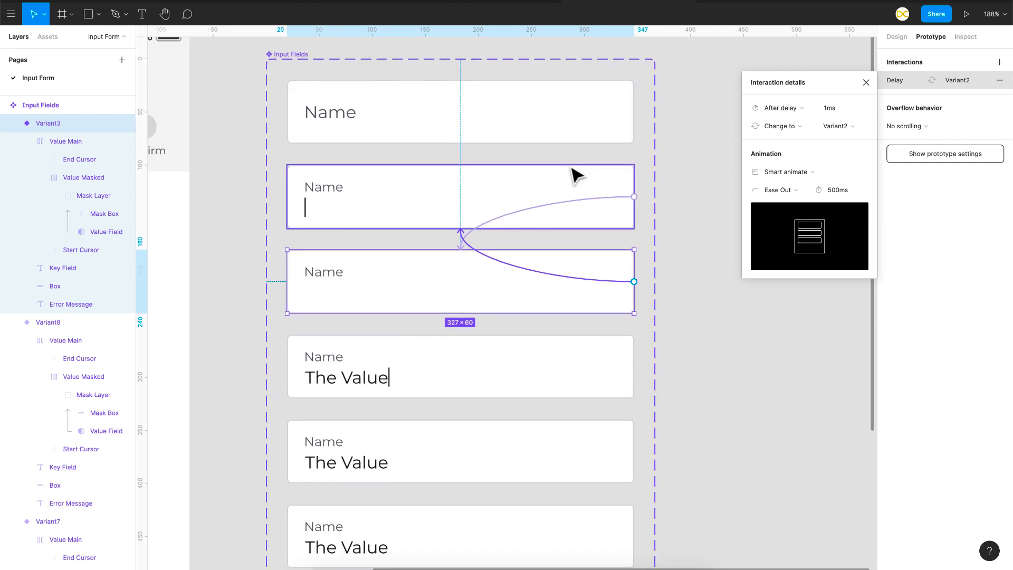
left_click(570, 166)
left_click_drag(635, 197, 459, 391)
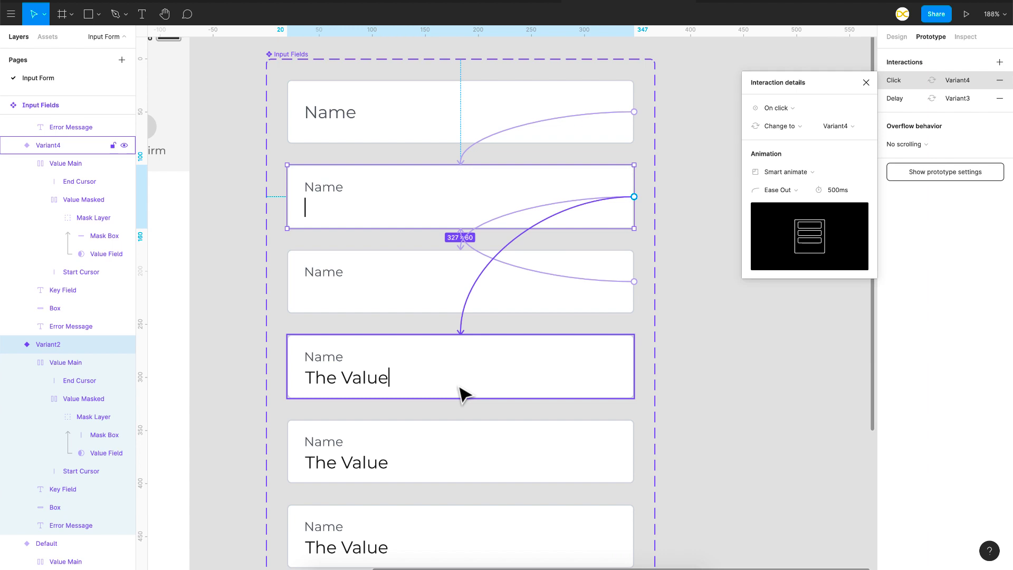
Make Variant2's link to Variant4 fire on the Space key with a 1000ms duration.
left_click(793, 109)
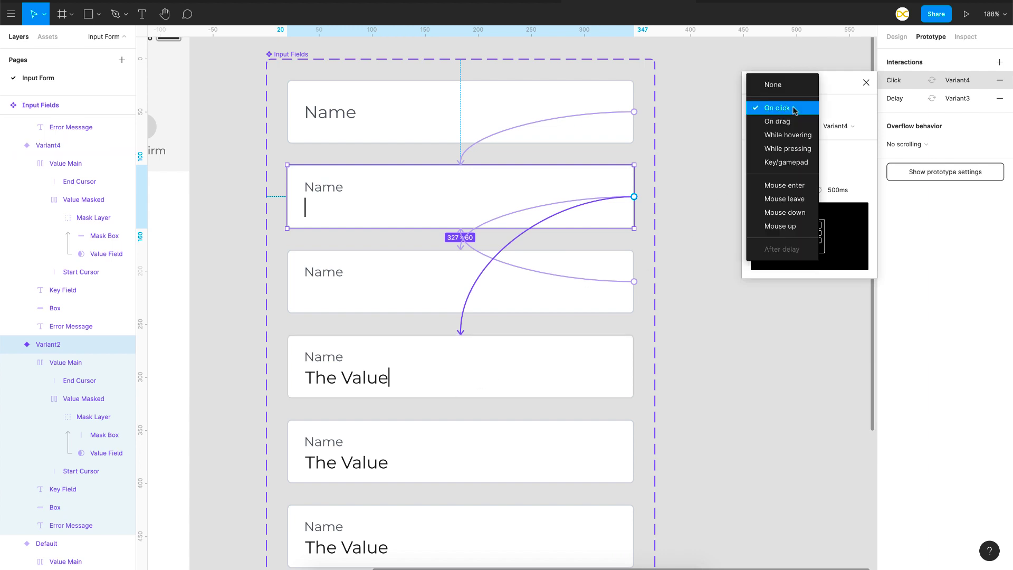
left_click(787, 164)
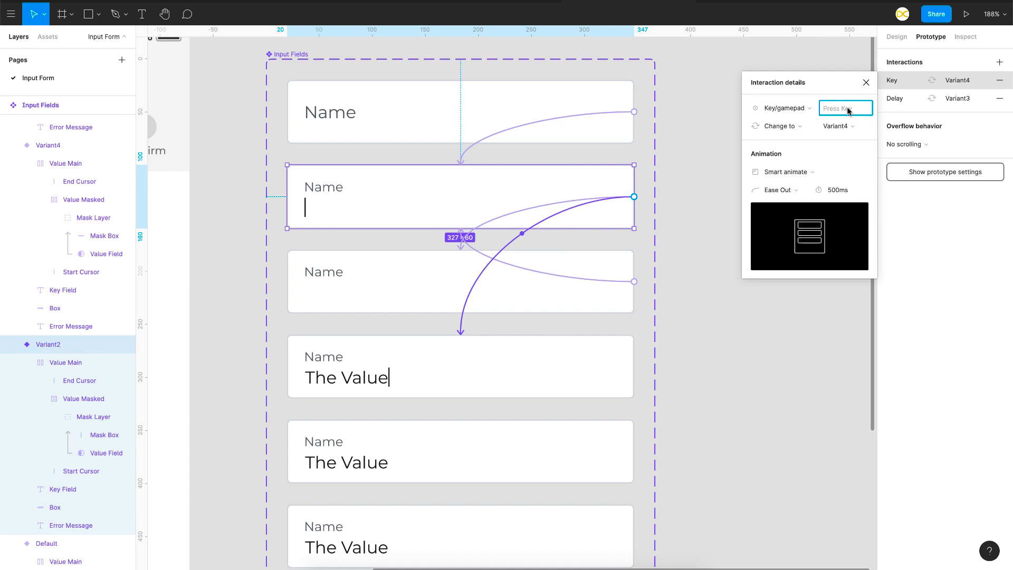
key("space")
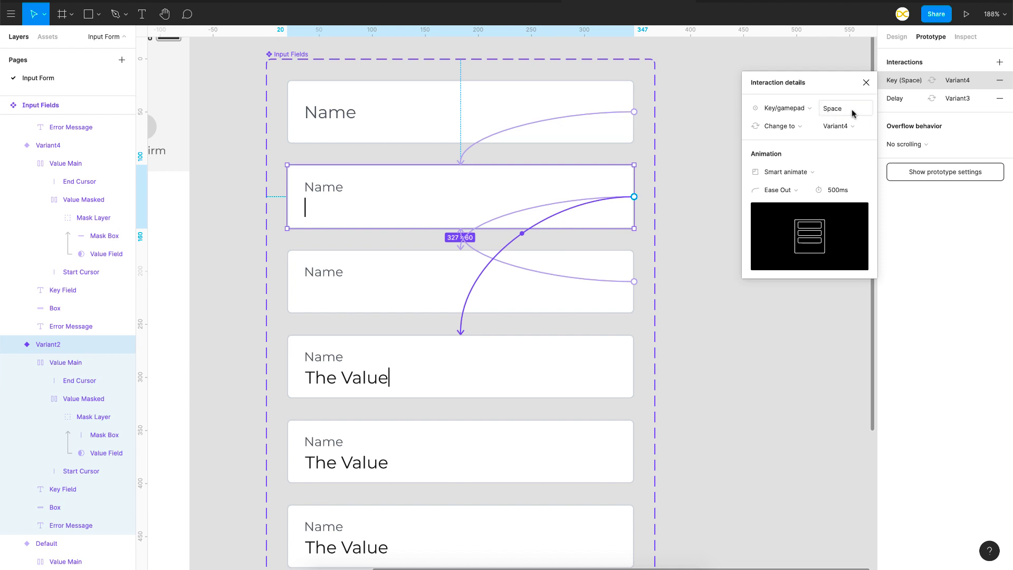
left_click(839, 190)
type("1000")
key("Return")
scroll(641, 337, "down", 1)
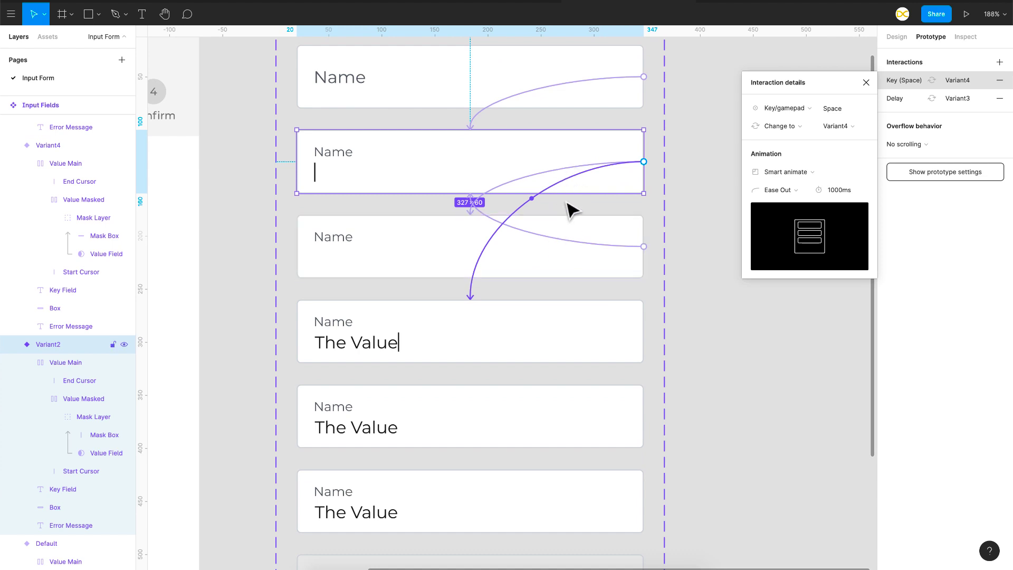
Link Variant3 to Variant4 with a Key/gamepad trigger for Space.
left_click(593, 240)
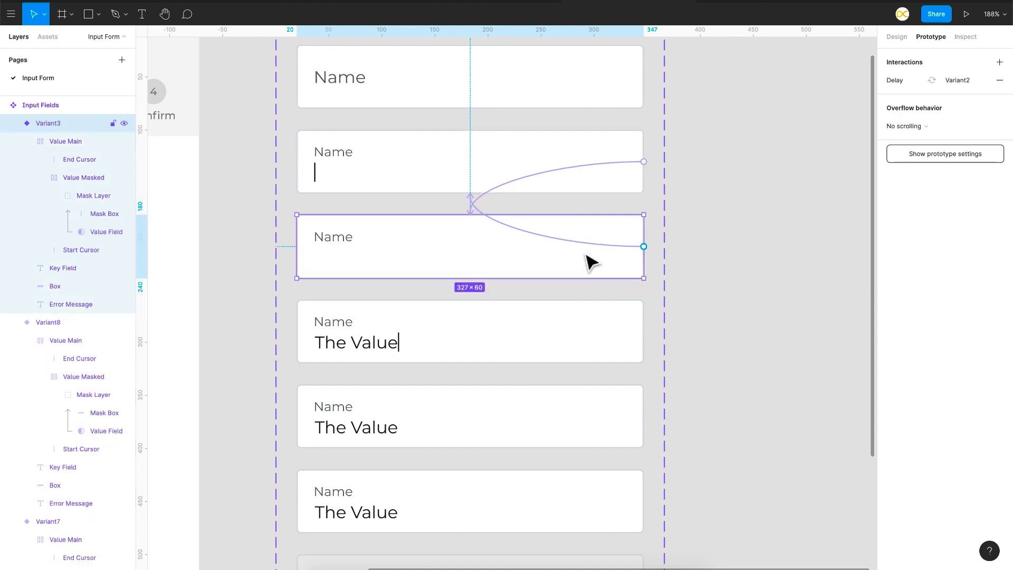
left_click_drag(643, 247, 459, 339)
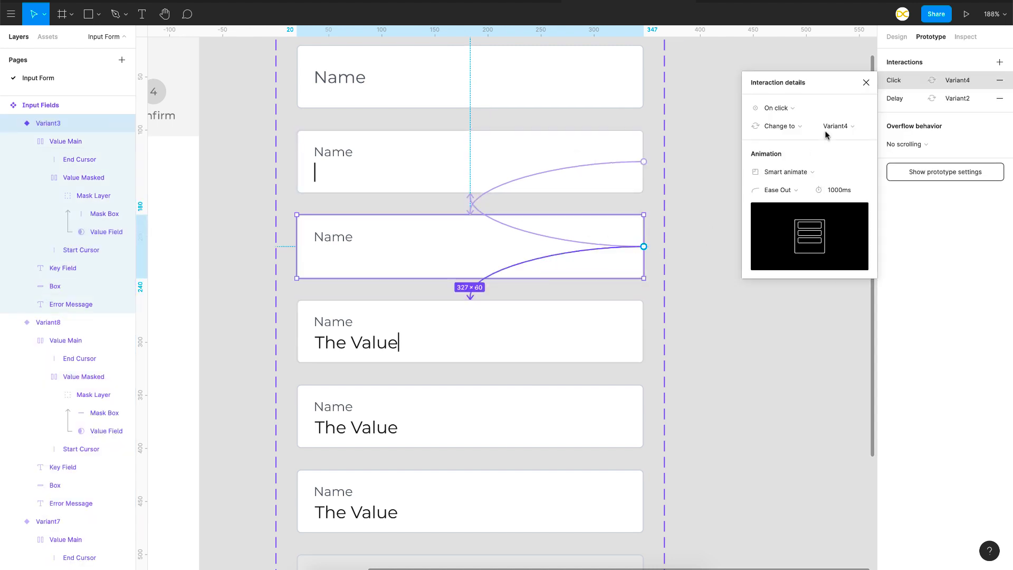
left_click(795, 107)
left_click(789, 163)
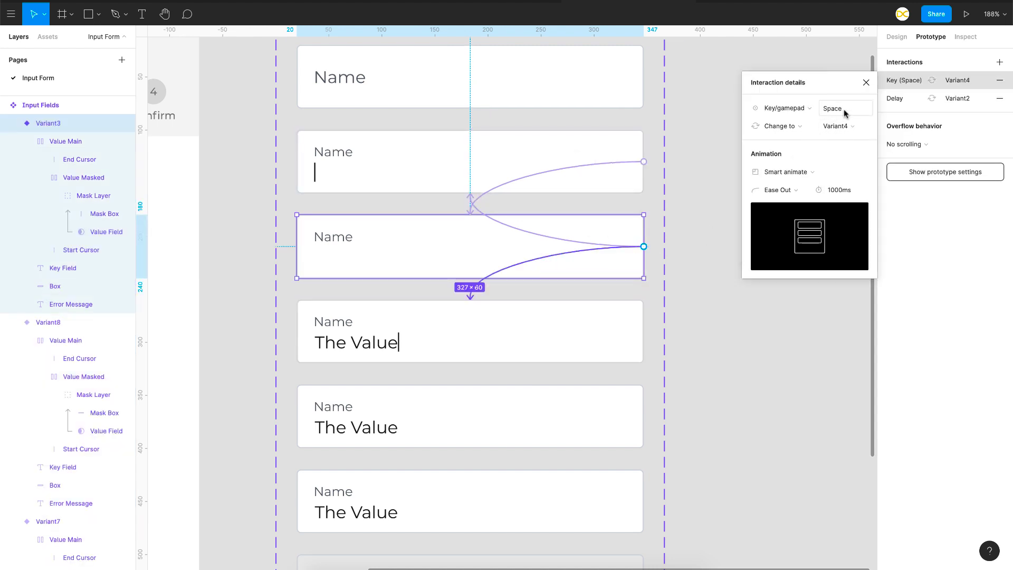
scroll(445, 319, "down", 1)
Link Variant4 to Variant5 after a 1ms delay with a 500ms animation.
left_click(446, 319)
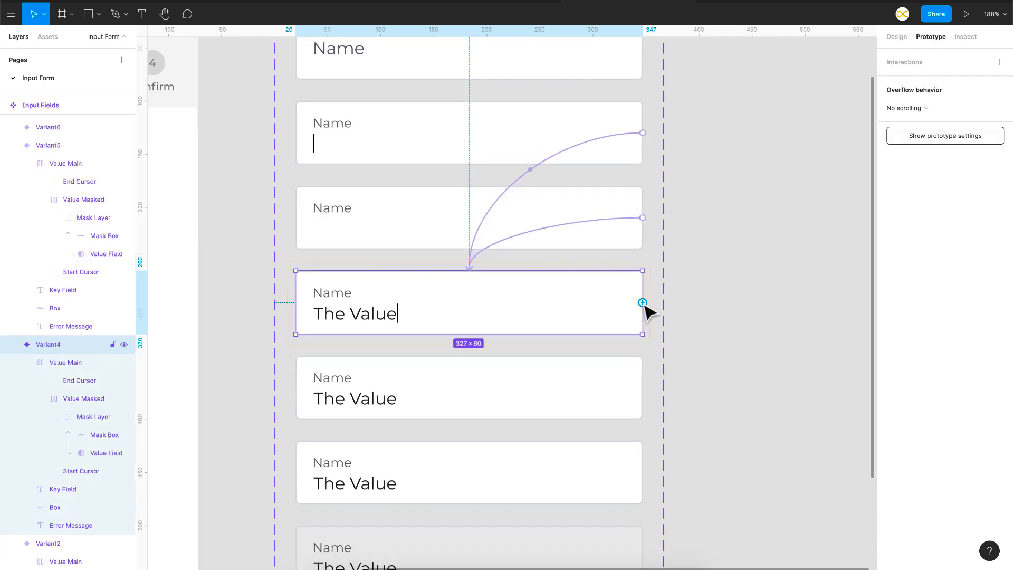
left_click_drag(642, 303, 469, 132)
left_click(781, 107)
left_click(778, 259)
left_click(834, 109)
type("1")
left_click(837, 191)
type("500")
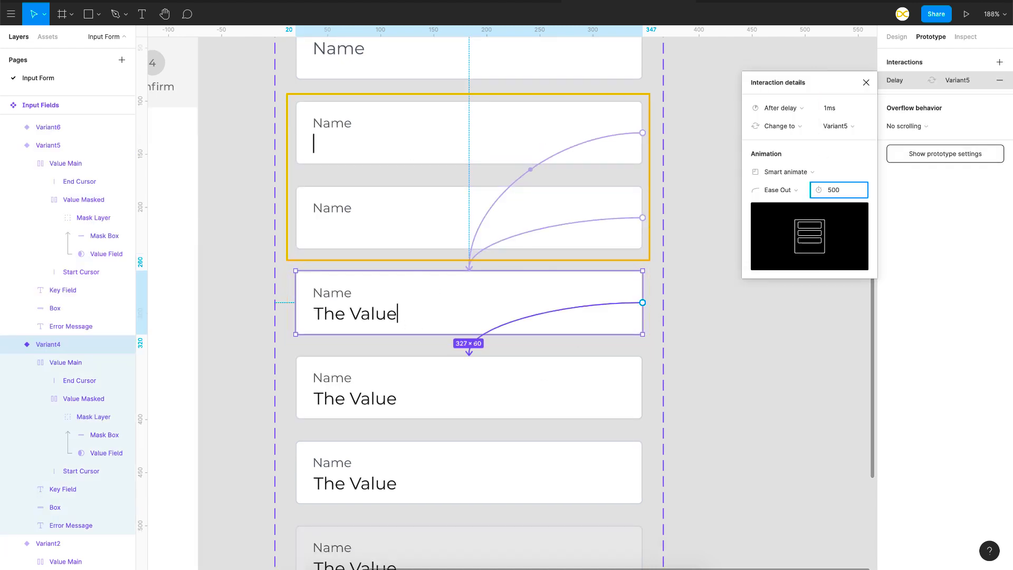
Link Variant5 back to Variant4 after a 1ms delay.
left_click(628, 377)
left_click_drag(642, 387, 470, 338)
left_click(781, 108)
left_click(778, 259)
left_click(829, 108)
type("1")
key("Tab")
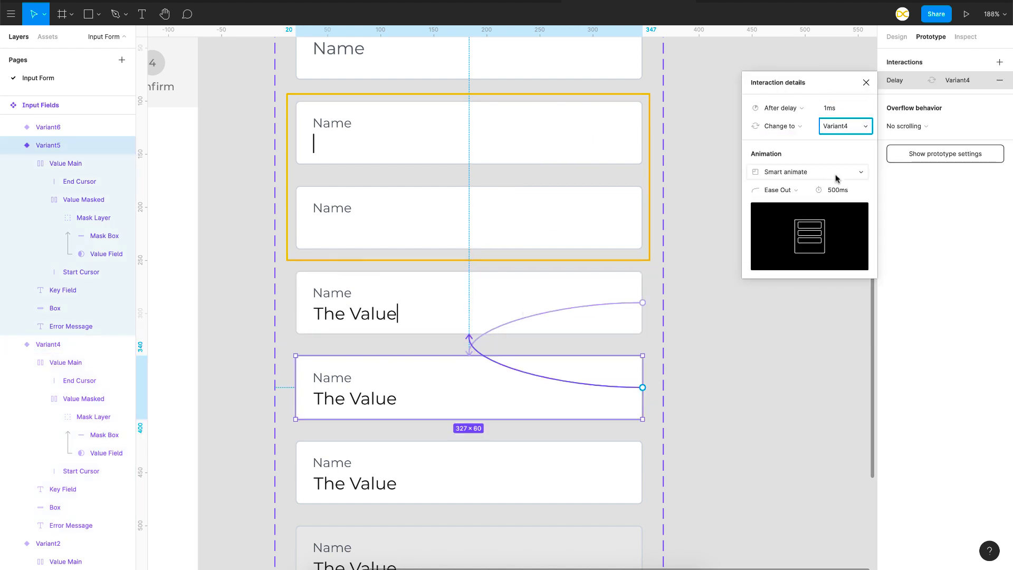
left_click(708, 248)
scroll(583, 312, "down", 3)
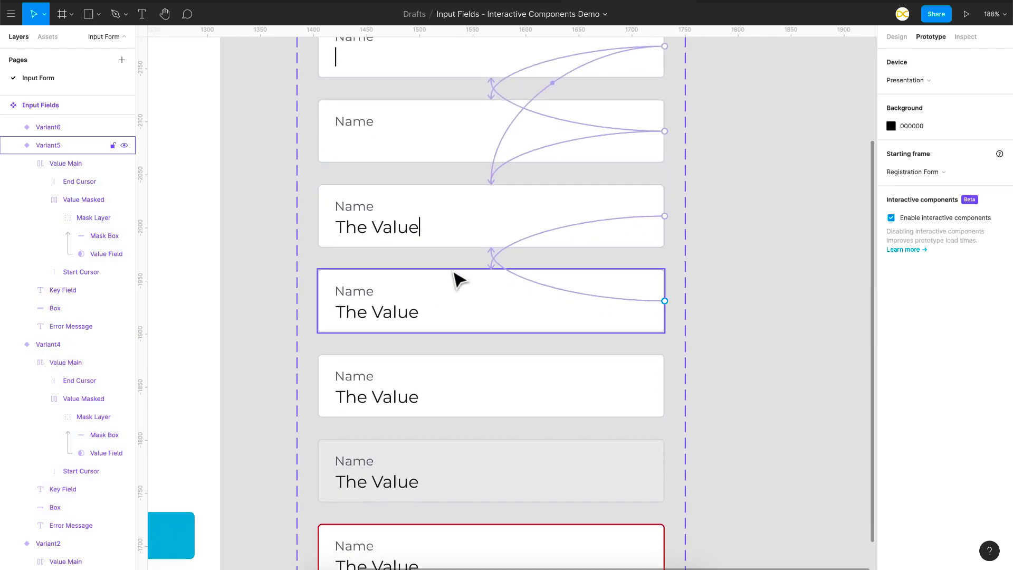
Link Variant4 to Variant6 on the Enter key with a 300ms animation.
left_click(599, 222)
left_click_drag(666, 217, 507, 403)
left_click(776, 107)
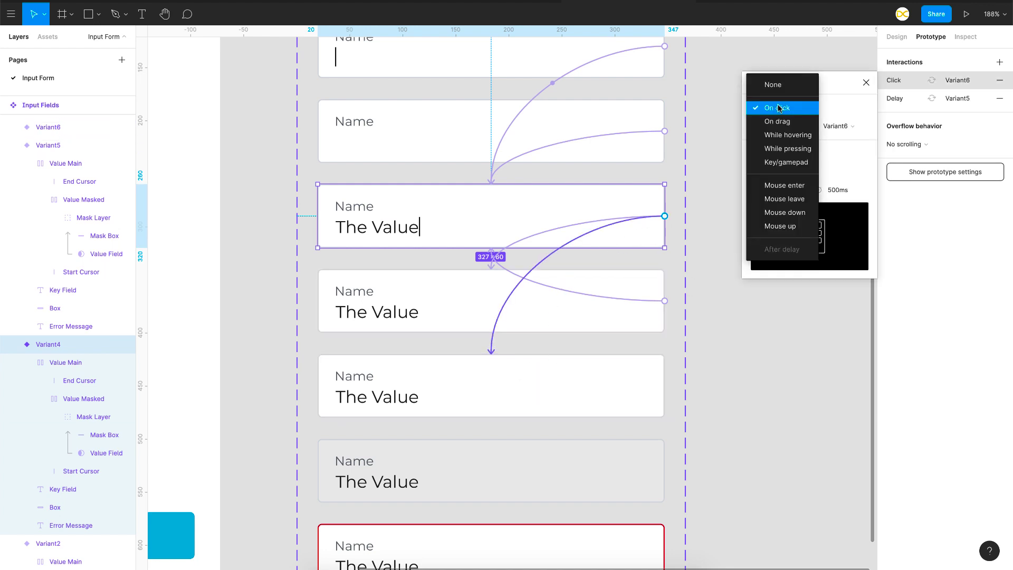
left_click(787, 163)
left_click(837, 109)
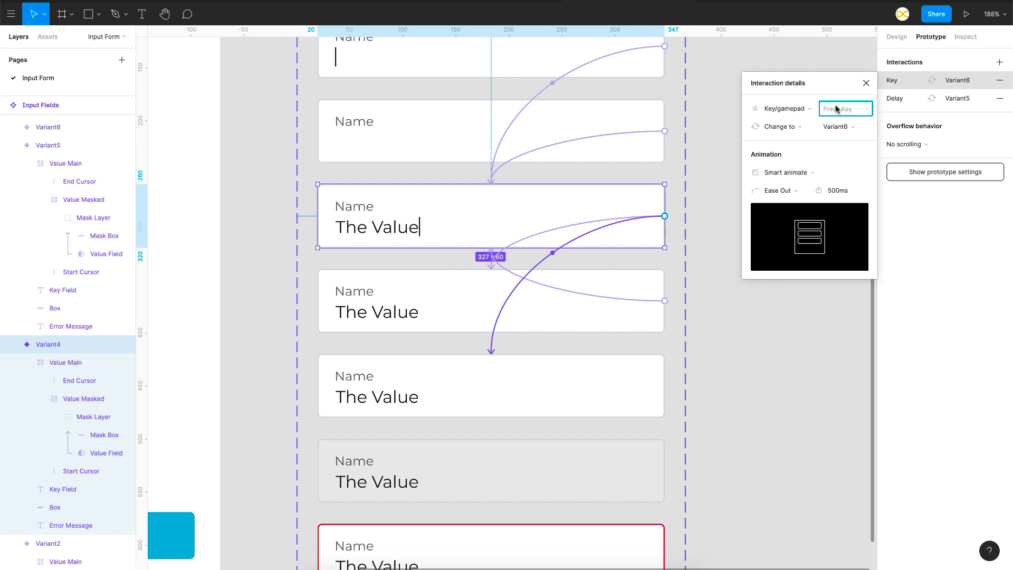
key("Return")
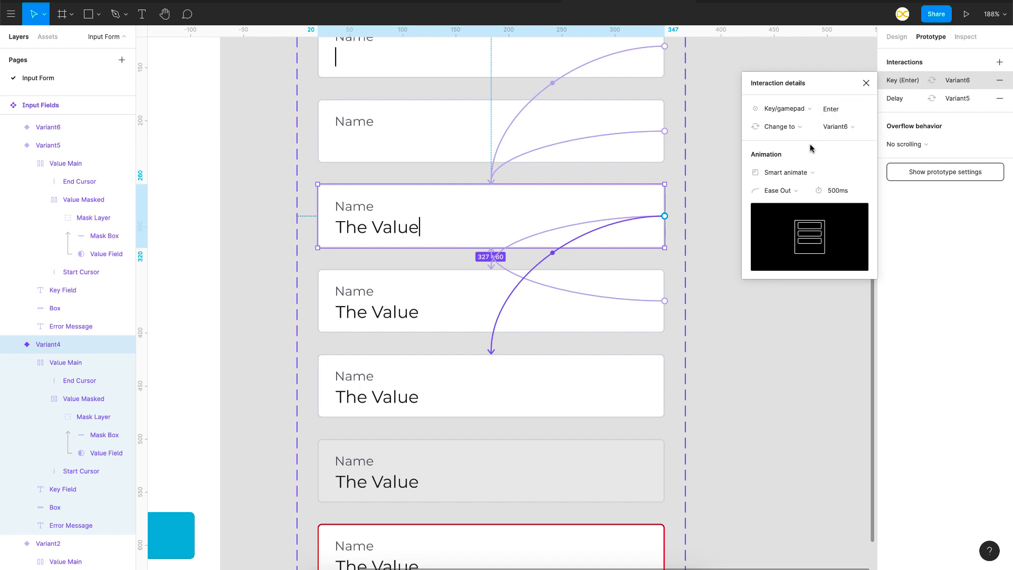
left_click(833, 194)
type("300")
Link Variant5 to Variant6 on the Enter key.
left_click(586, 312)
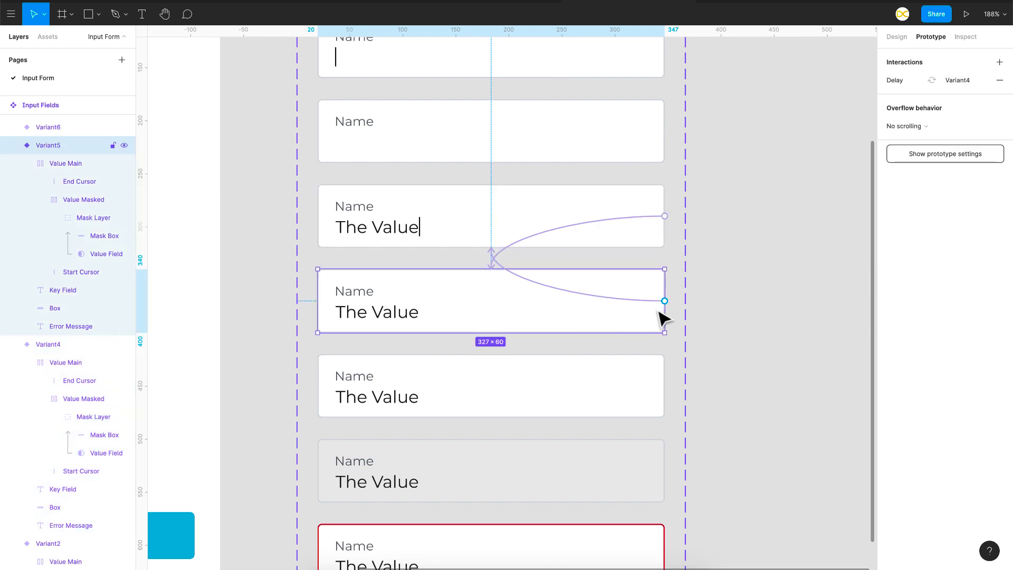
left_click_drag(665, 301, 516, 373)
left_click(784, 108)
left_click(797, 153)
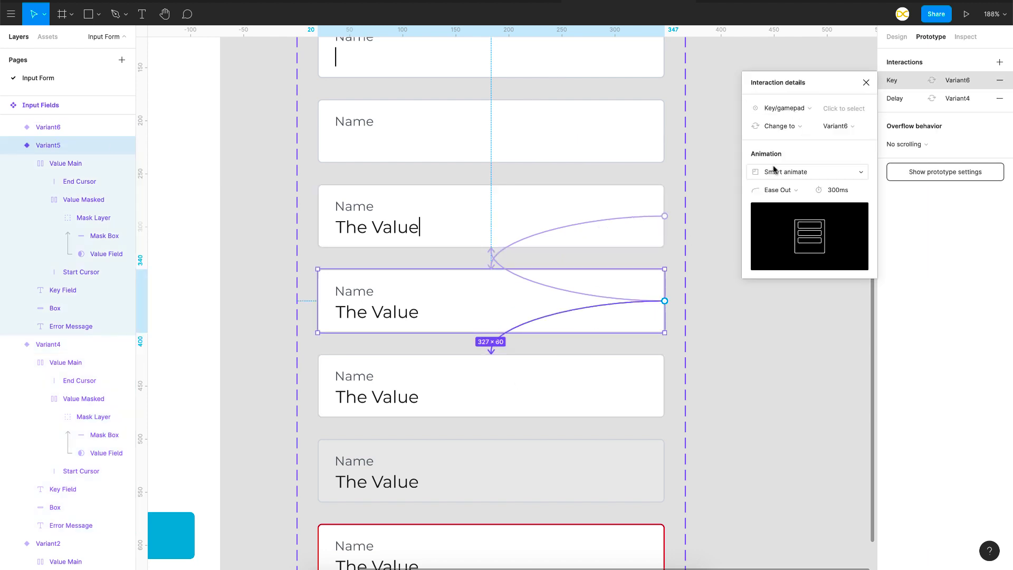
left_click(843, 108)
key("Return")
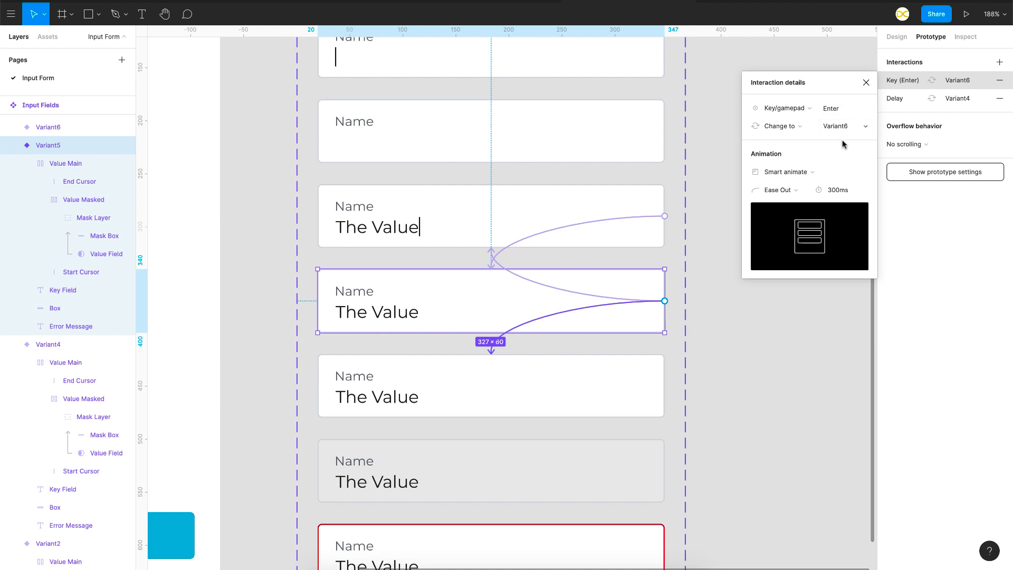
left_click(866, 83)
scroll(645, 402, "down", 5)
Connect Variant4 to the red error Variant8, triggered by the X key.
scroll(645, 402, "up", 3)
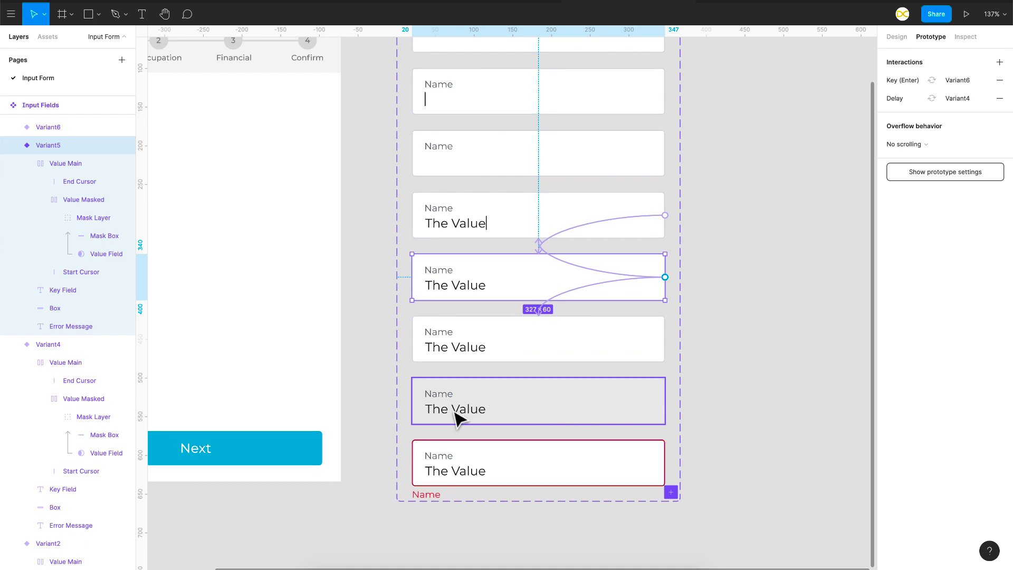
scroll(547, 331, "down", 2)
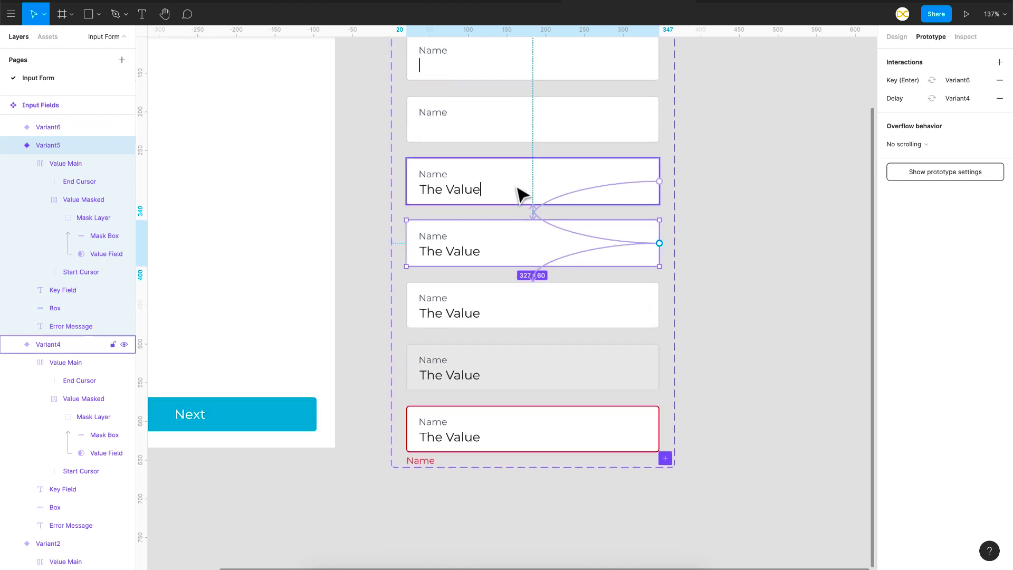
left_click(543, 186)
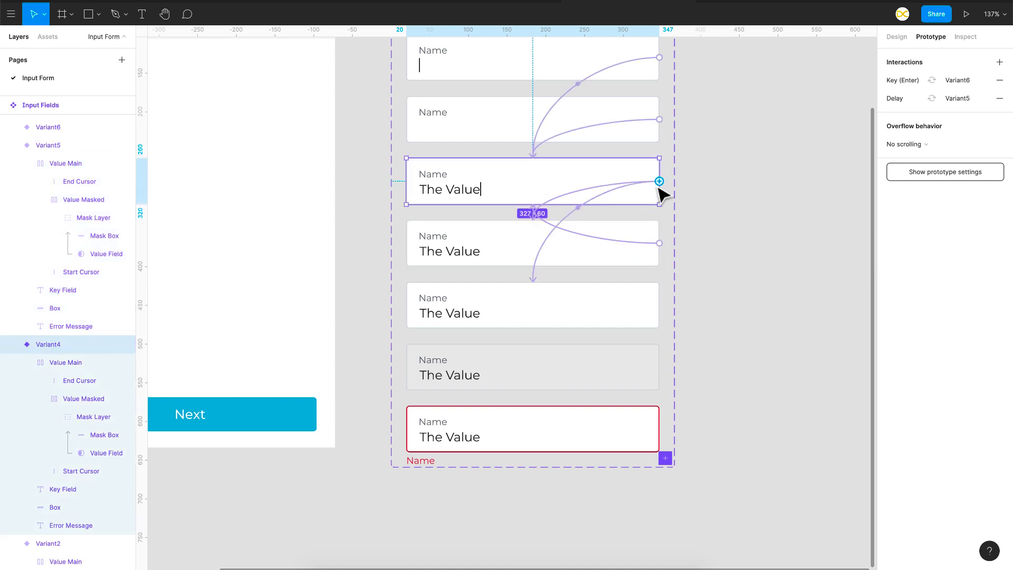
left_click_drag(659, 181, 531, 423)
left_click(784, 108)
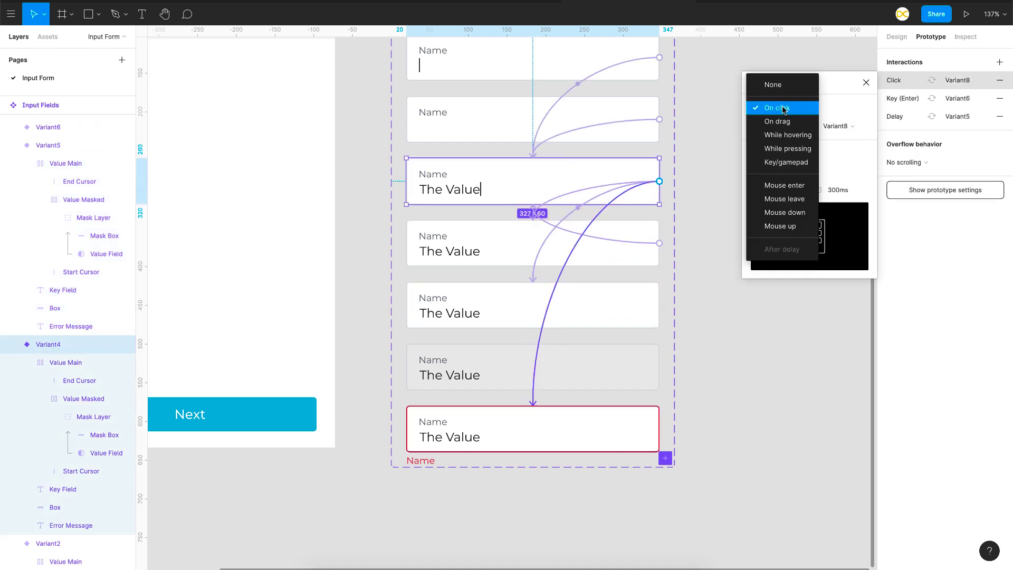
left_click(787, 163)
left_click(846, 109)
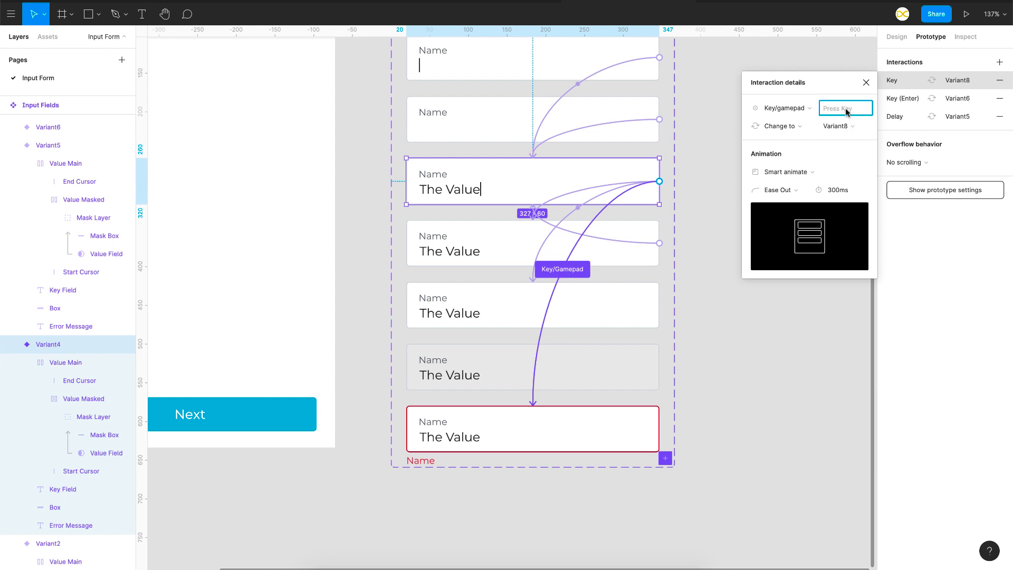
key("x")
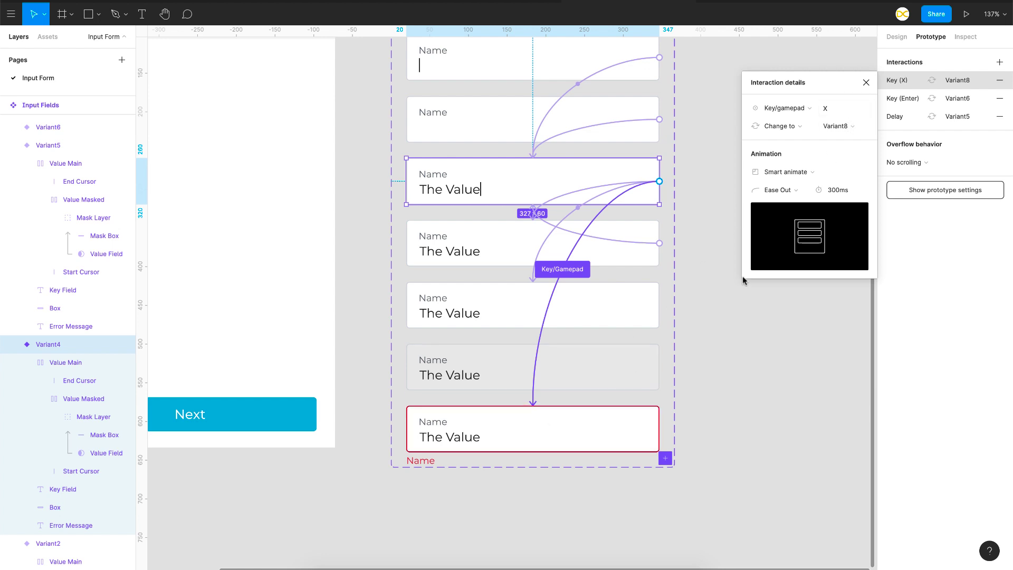
Connect Variant5 to Variant8, also triggered by the X key.
mouse_move(833, 212)
left_click(607, 261)
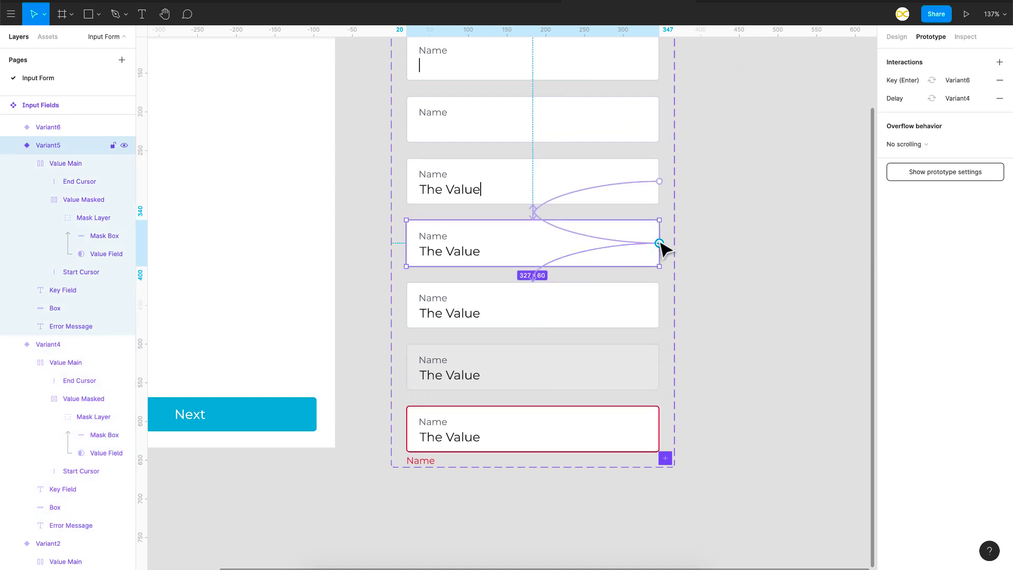
left_click_drag(659, 244, 534, 422)
left_click(780, 160)
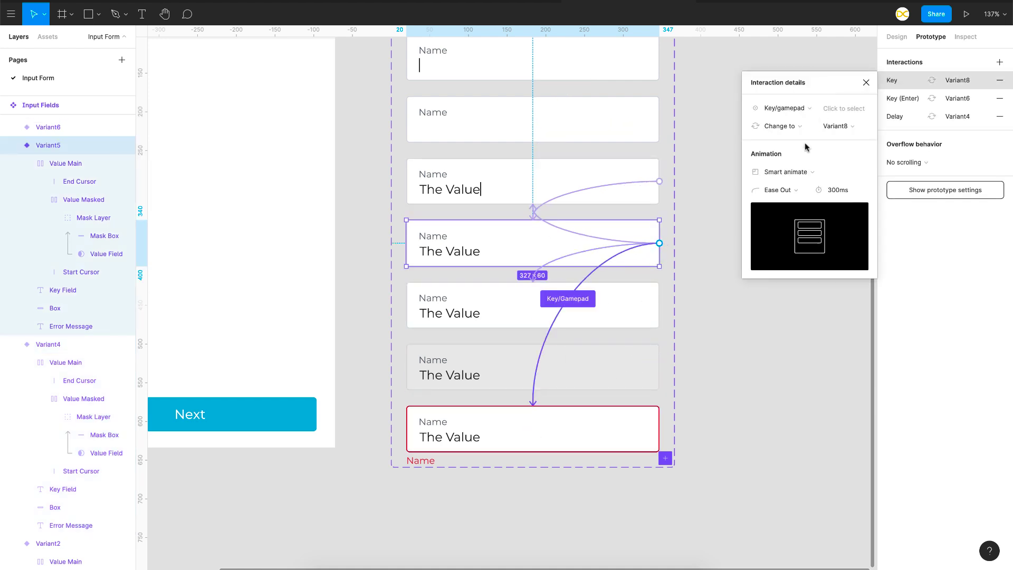
left_click(844, 109)
key("x")
Connect Variant8 back to Variant4, triggered by the Space key.
left_click(597, 434)
left_click_drag(660, 429, 624, 187)
left_click(779, 108)
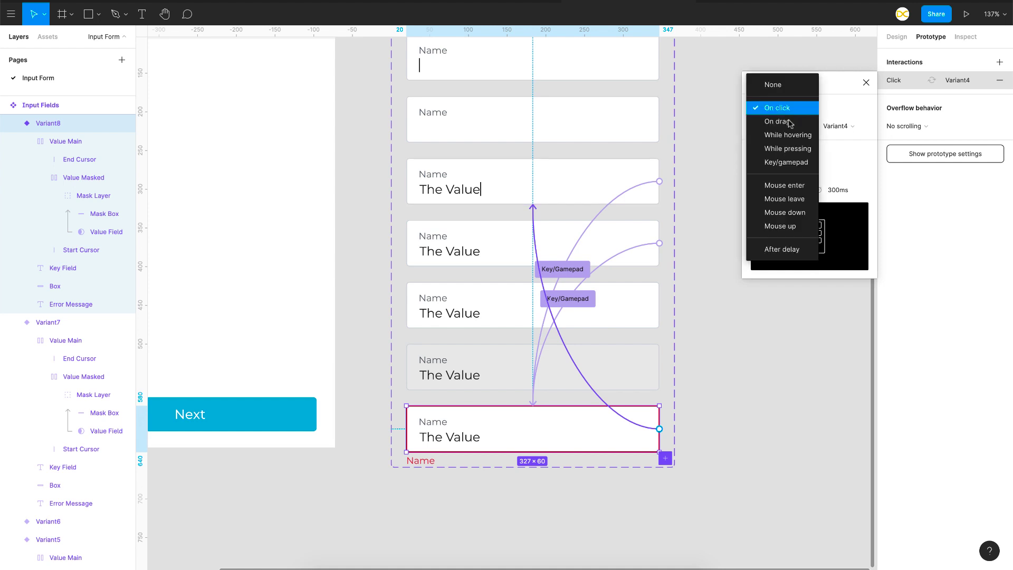
left_click(781, 162)
left_click(848, 112)
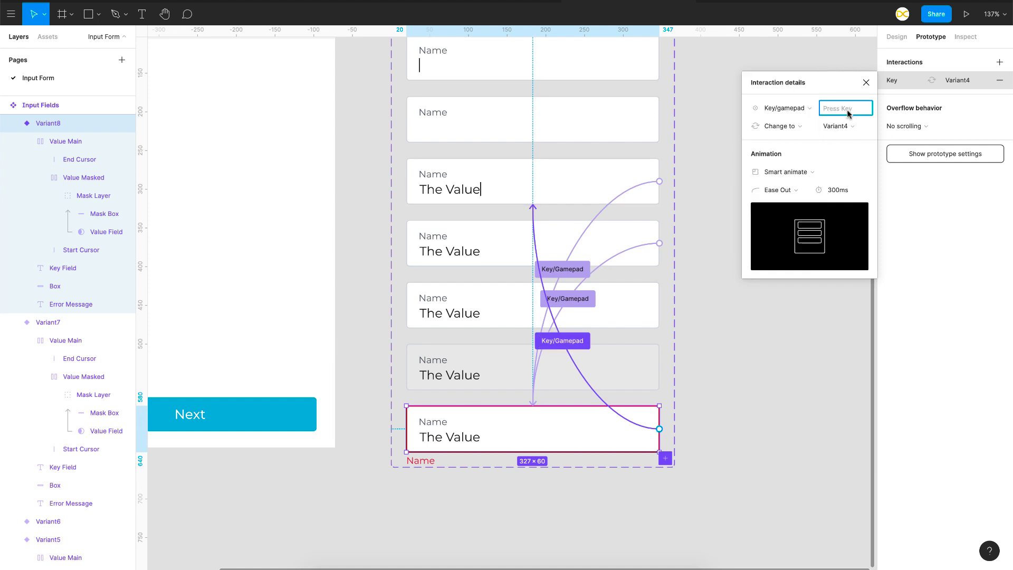
key("space")
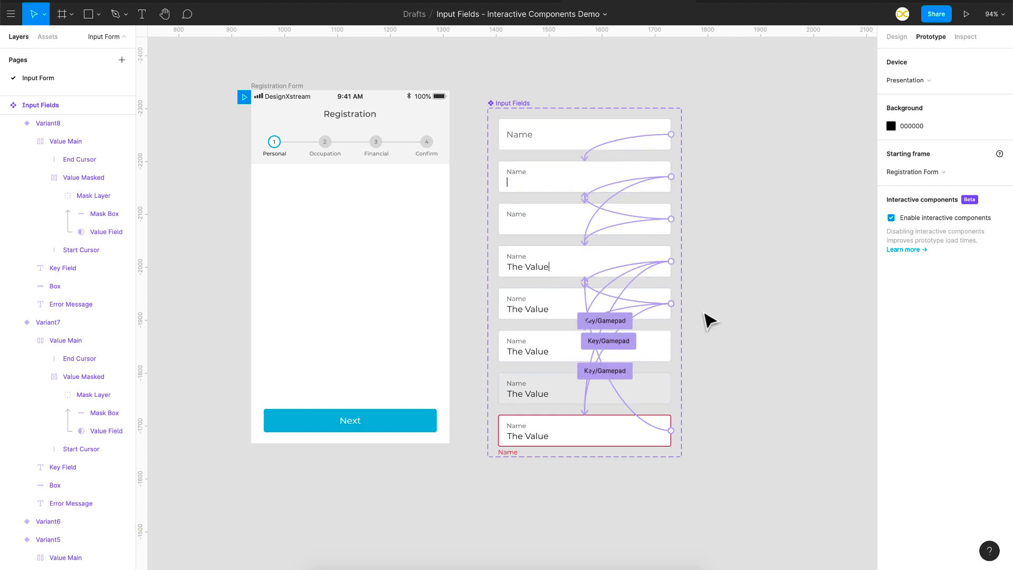
Place a Name input field from Assets into the Registration Form at its original width.
scroll(708, 320, "left", 3)
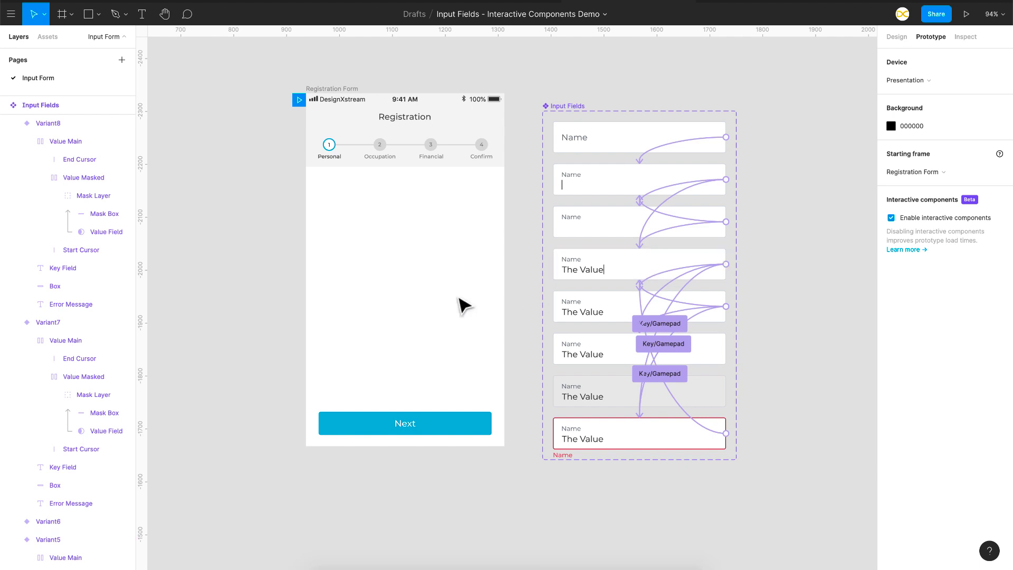
scroll(463, 305, "up", 3)
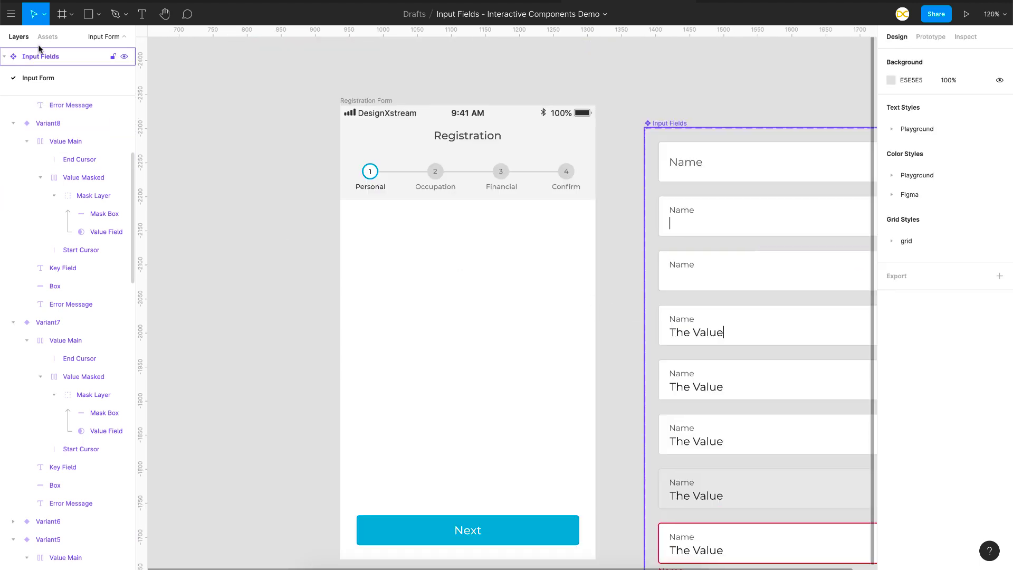
left_click(48, 35)
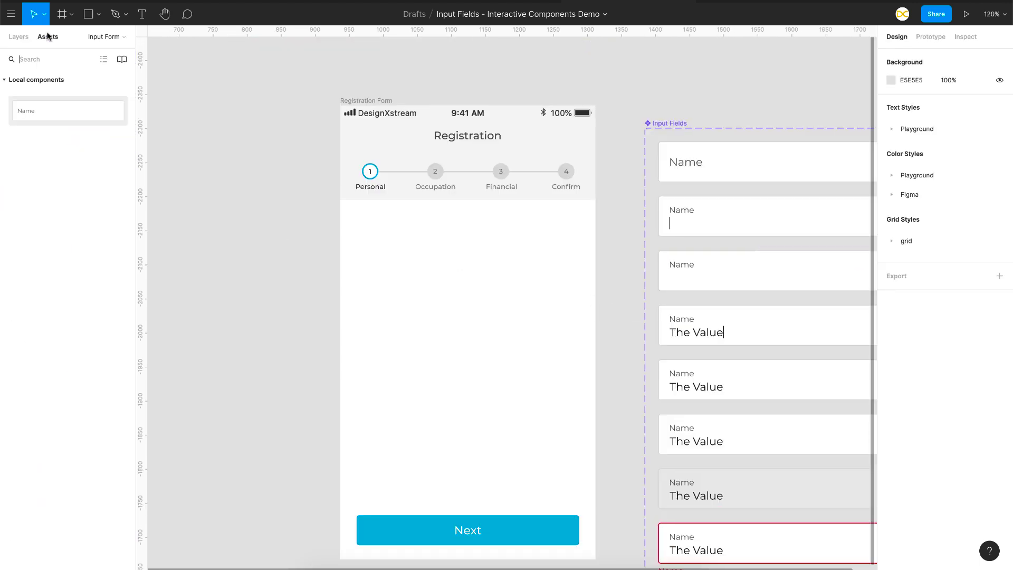
left_click_drag(42, 112, 414, 255)
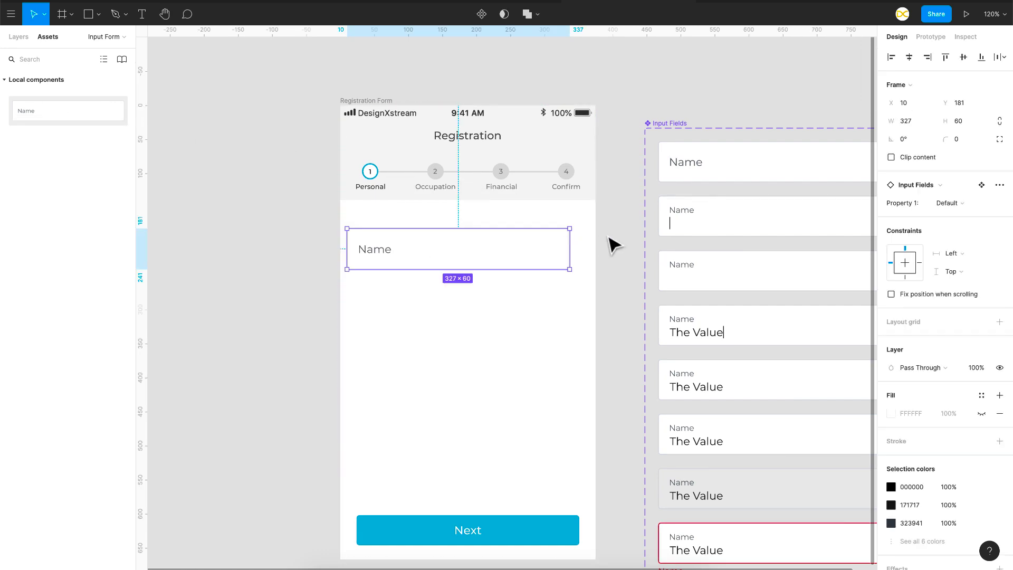
left_click_drag(572, 248, 488, 285)
key("ctrl+z")
Duplicate the Name field and set the top instance's Property 1 to Variant7.
key("ctrl+d")
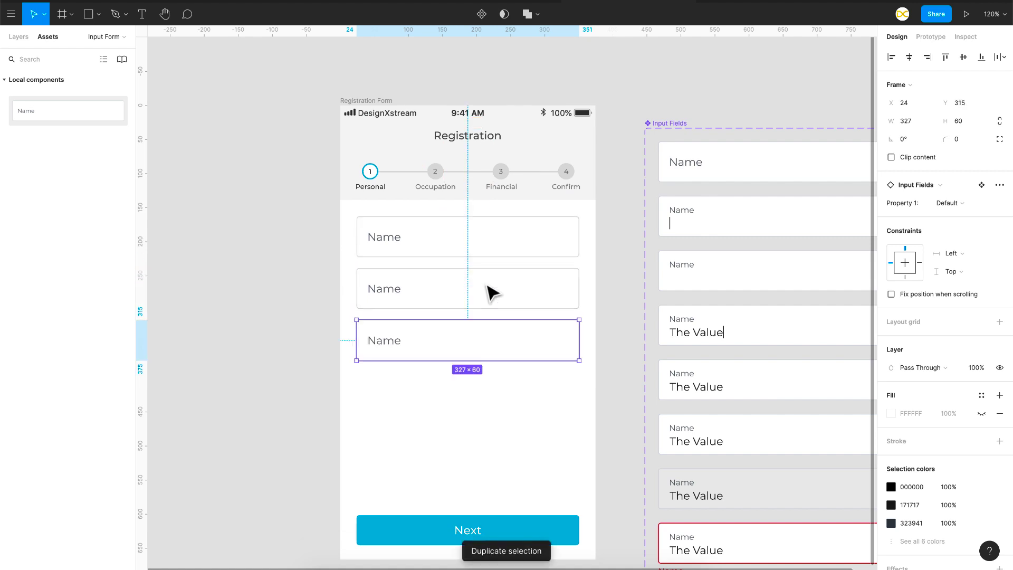
key("ctrl+d")
key("ctrl+d")
left_click(301, 319)
left_click(480, 253)
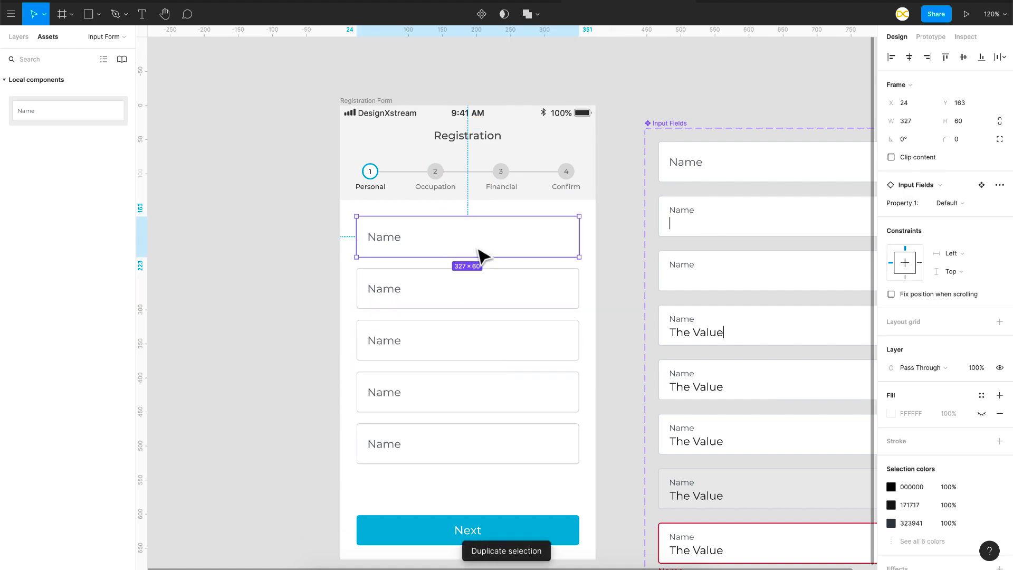
left_click(964, 207)
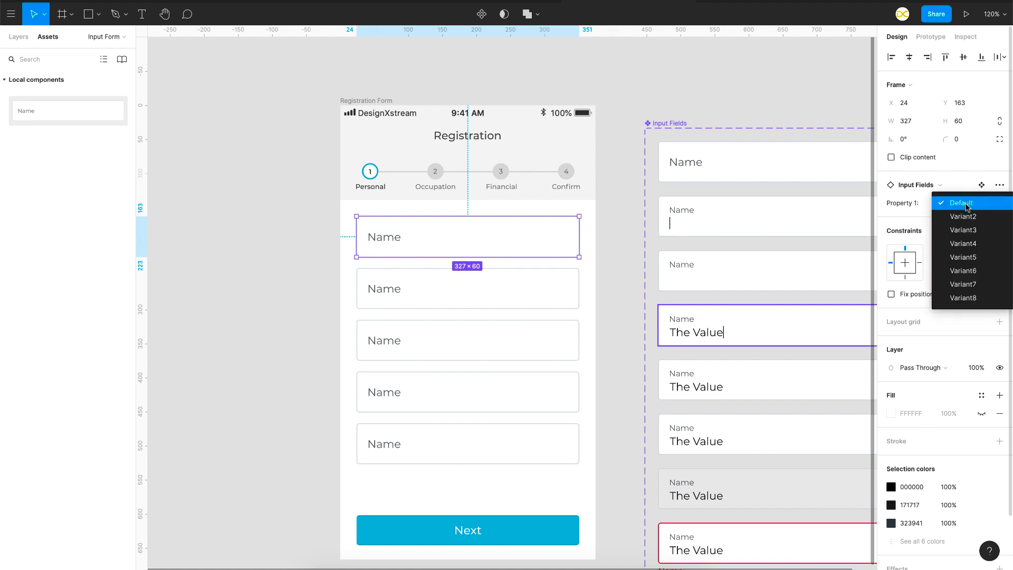
left_click(970, 289)
left_click(451, 296)
Relabel the field 'City' and change its value text to 'New York'.
left_click(964, 204)
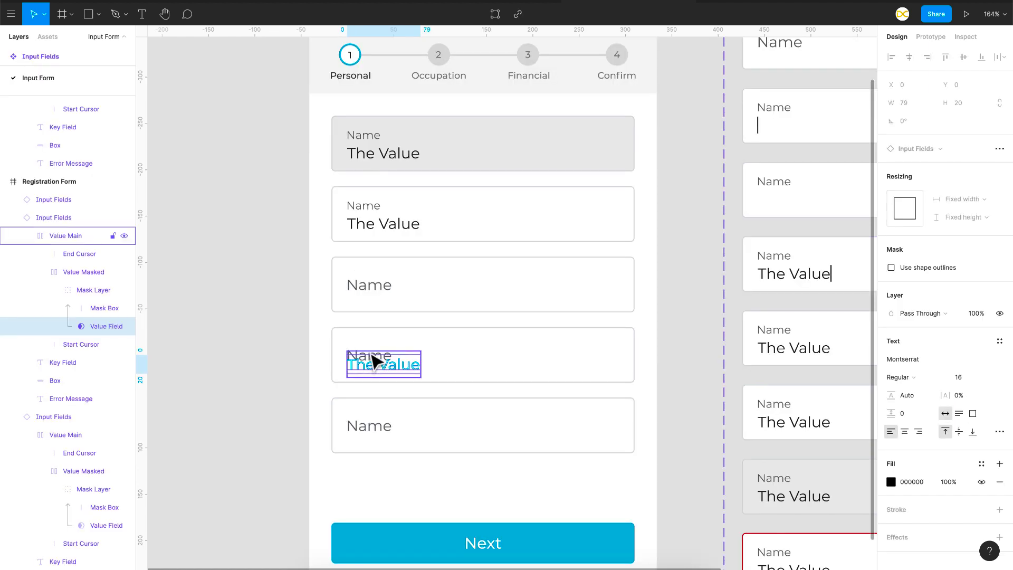
key("Escape")
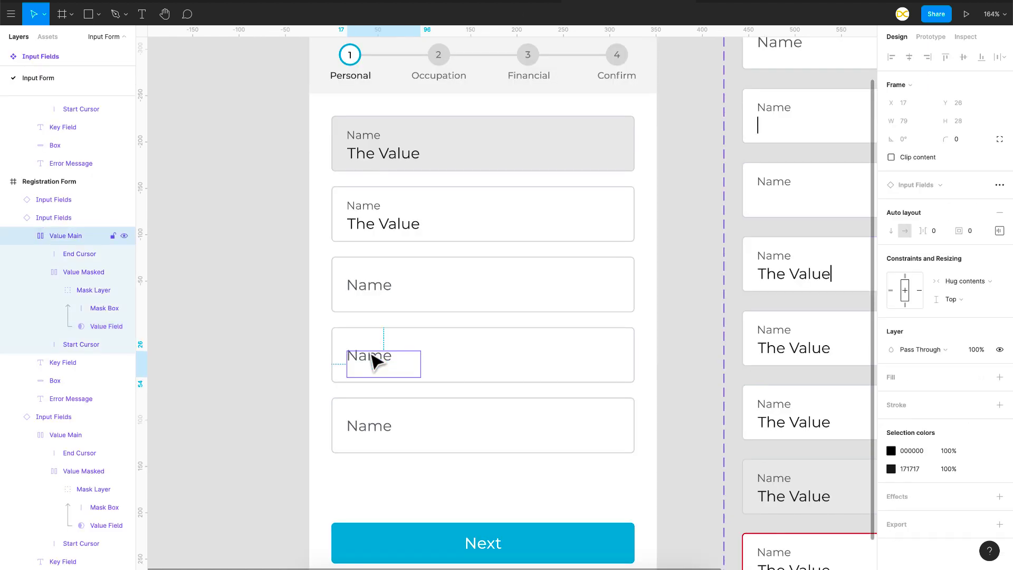
left_click(67, 365)
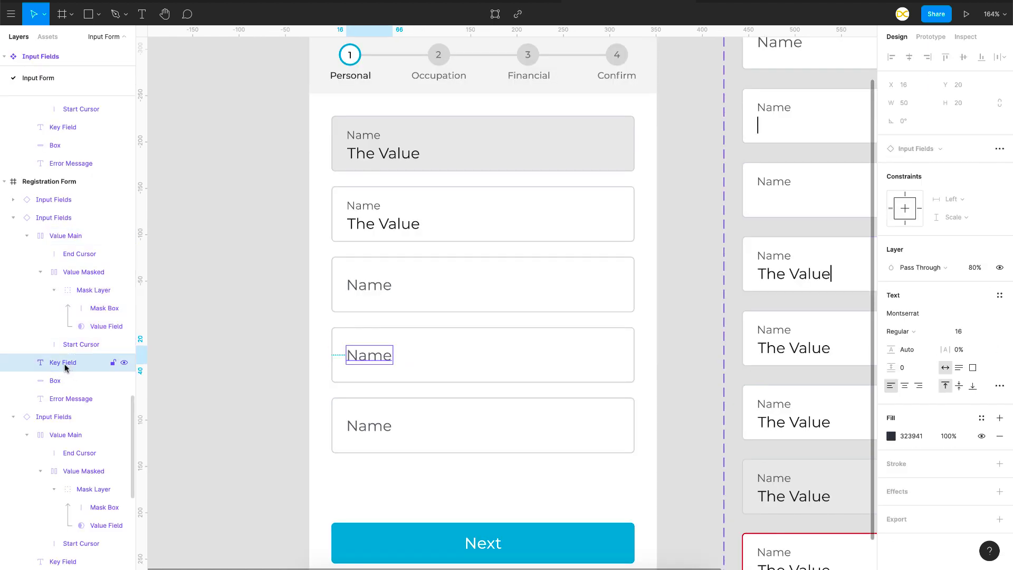
key("Return")
type("City")
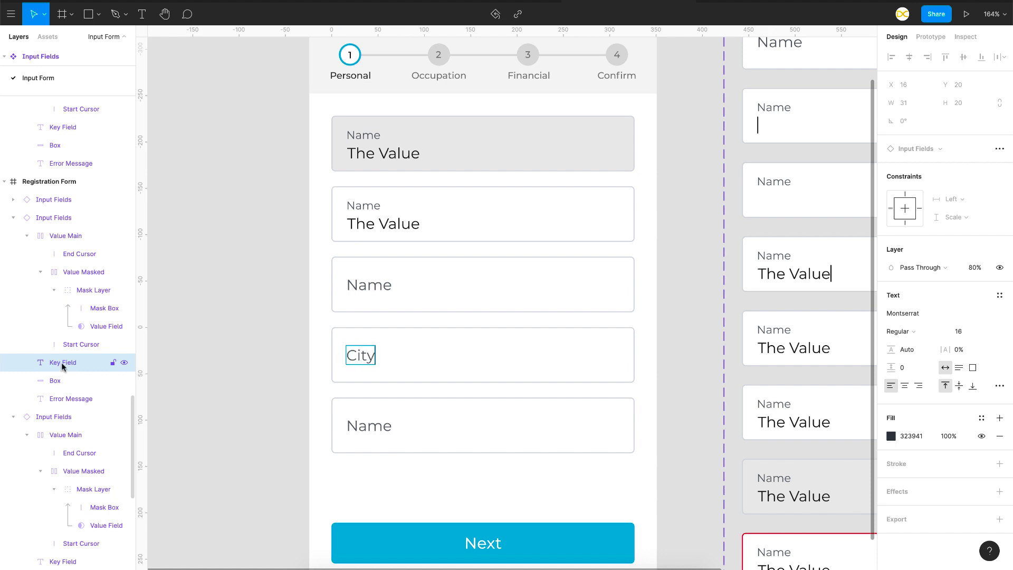
left_click(91, 327)
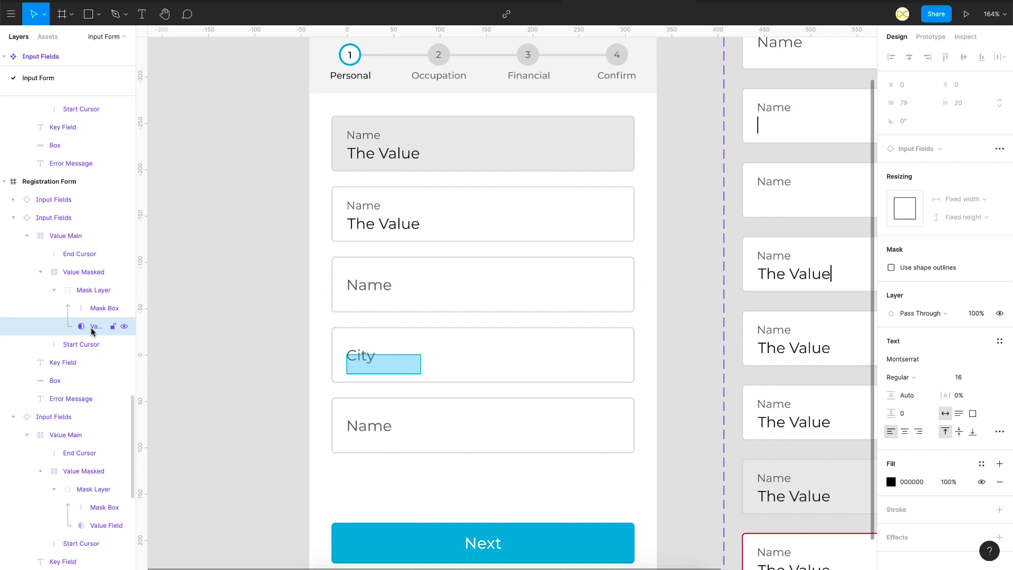
key("BackSpace")
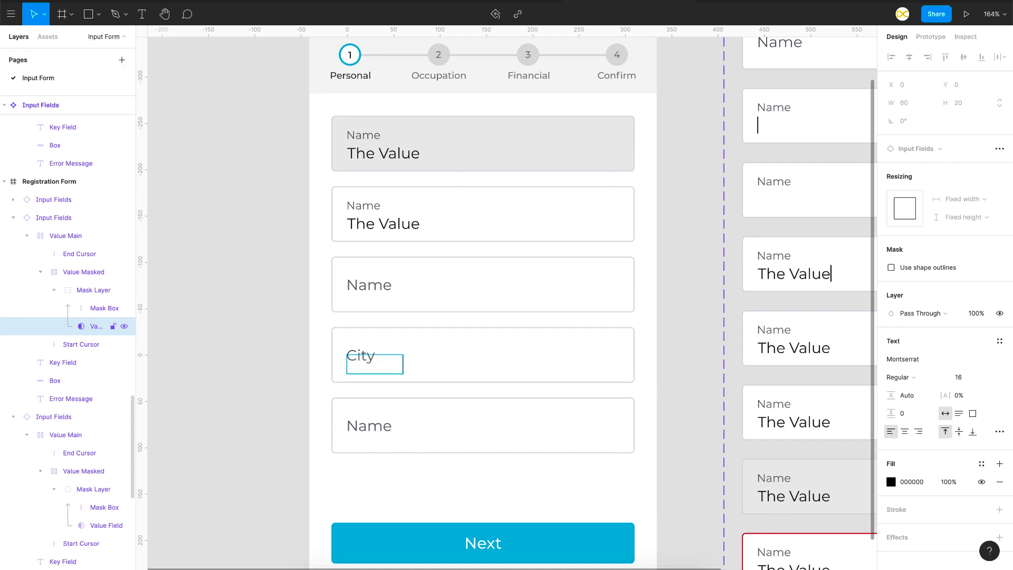
type("New York")
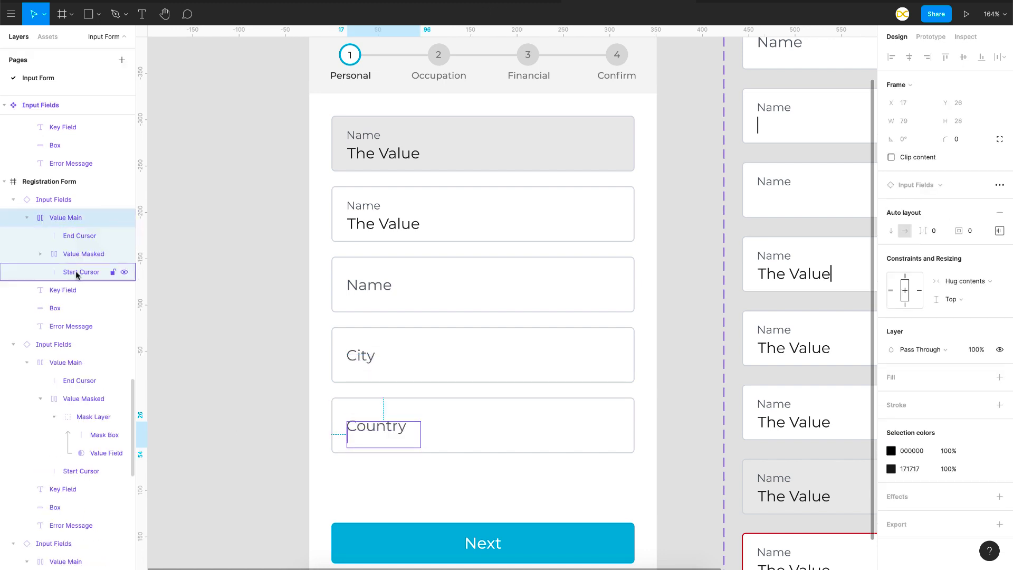
key("shift+1")
key("Escape")
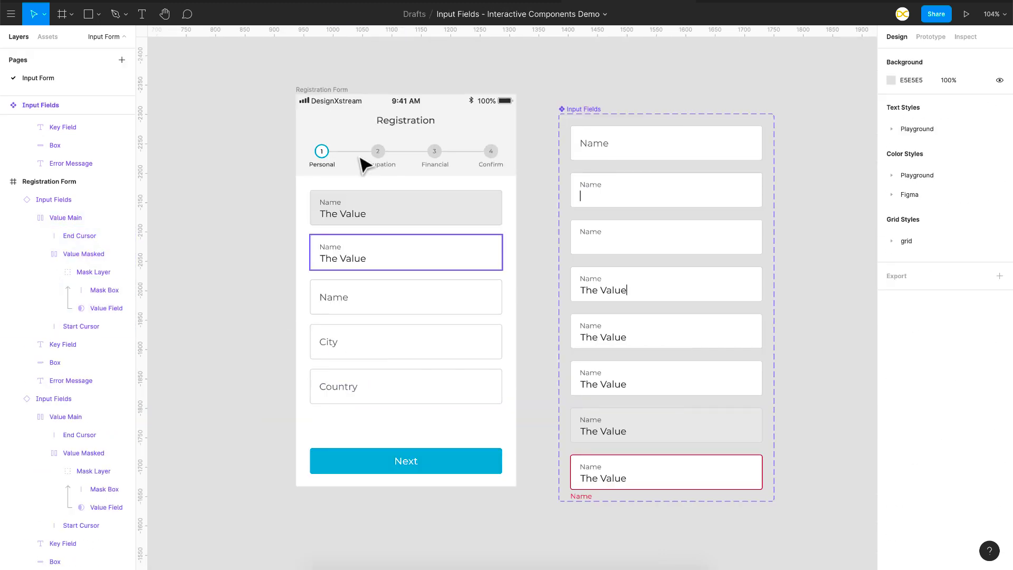
left_click(321, 90)
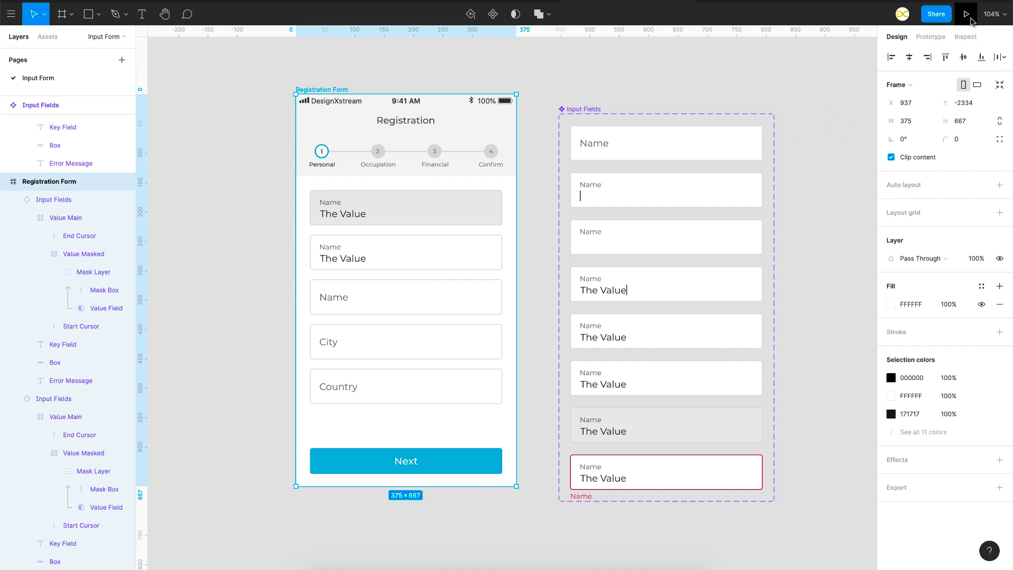
left_click(968, 15)
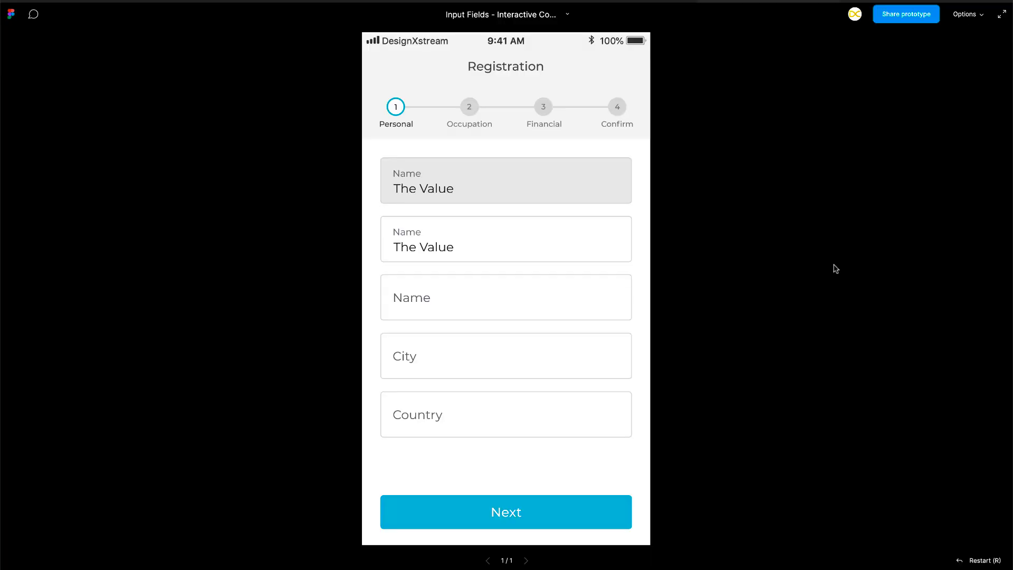
left_click(524, 177)
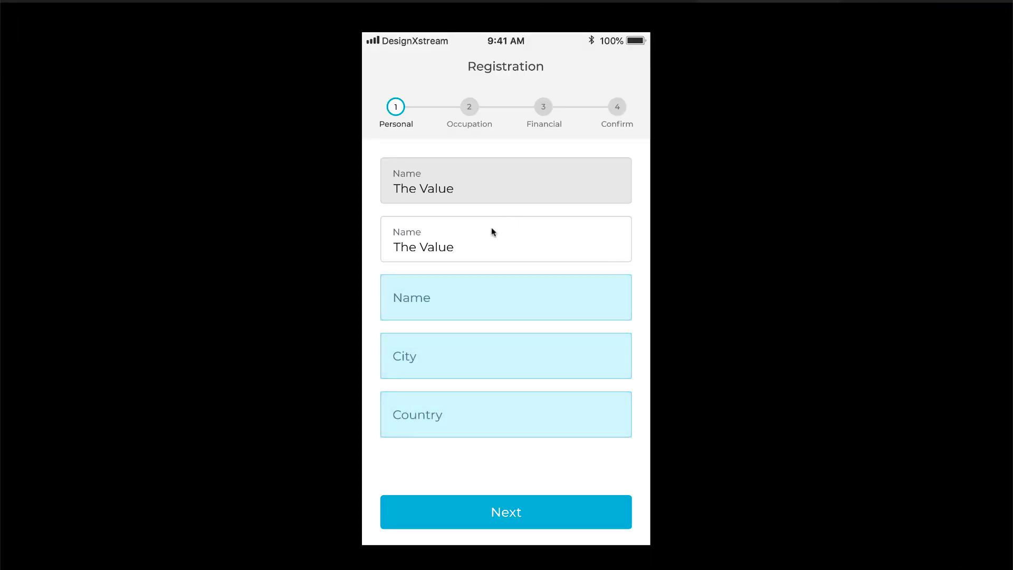
left_click(513, 198)
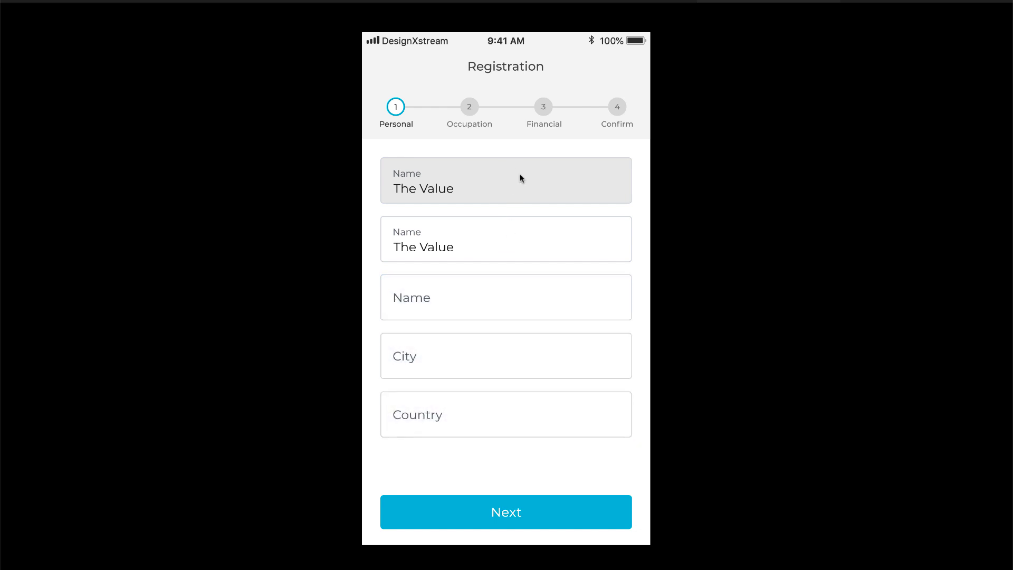
left_click(559, 170)
left_click(555, 311)
type("Design")
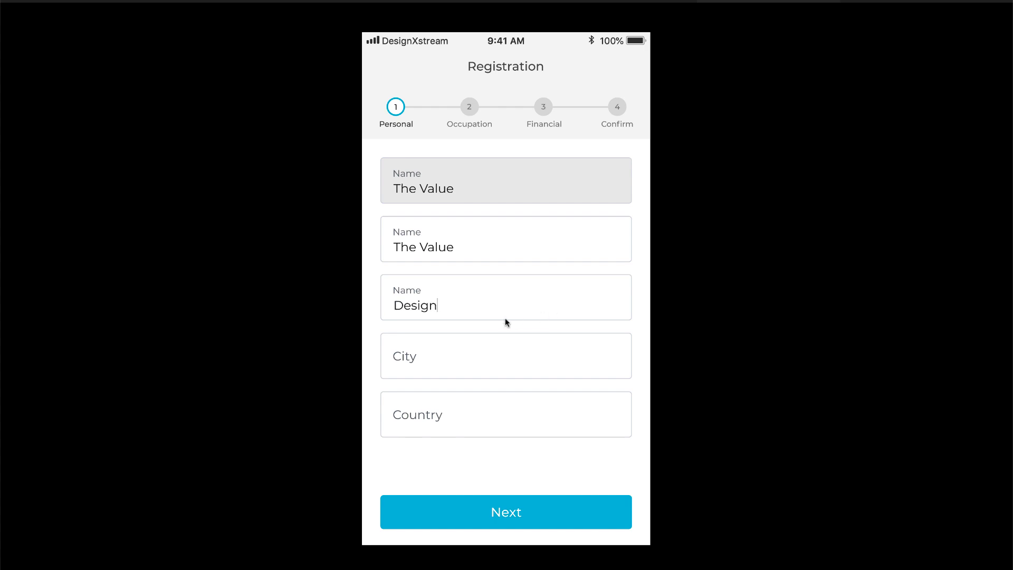